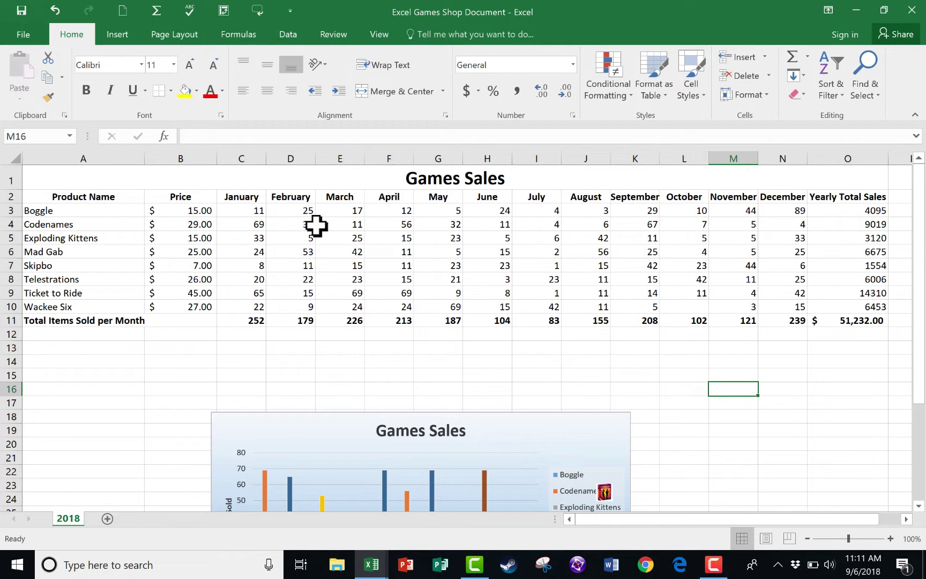
Format the Yearly Total Sales column O as Accounting currency.
left_click(847, 159)
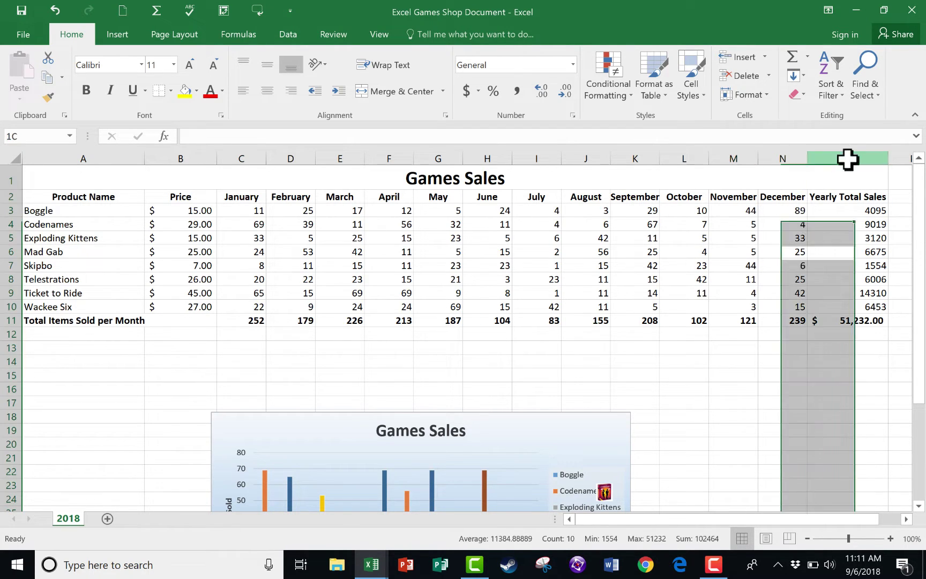
left_click(466, 91)
left_click(860, 224)
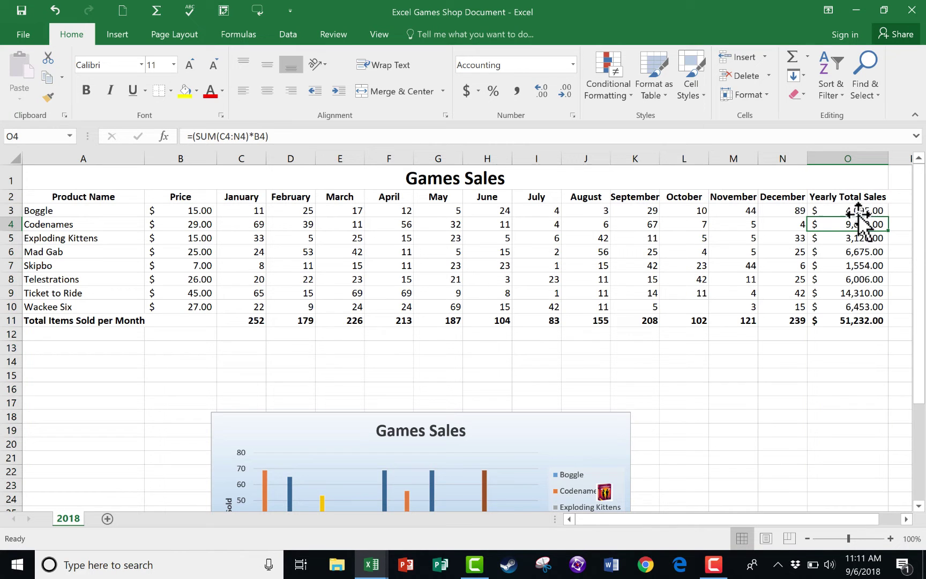
Check the yearly total formulas in O3 and the grand total =SUM(O3:O10) in O11.
double_click(866, 210)
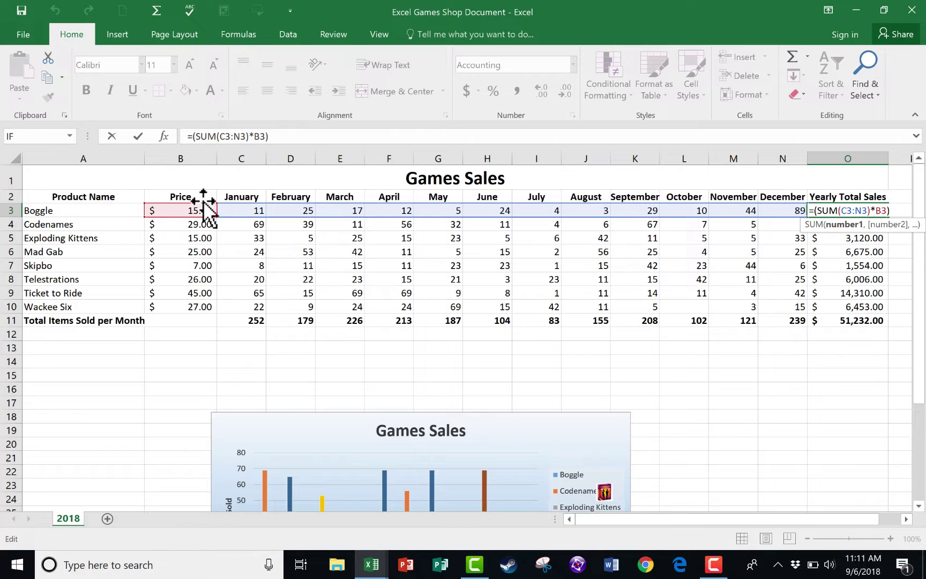
key("Return")
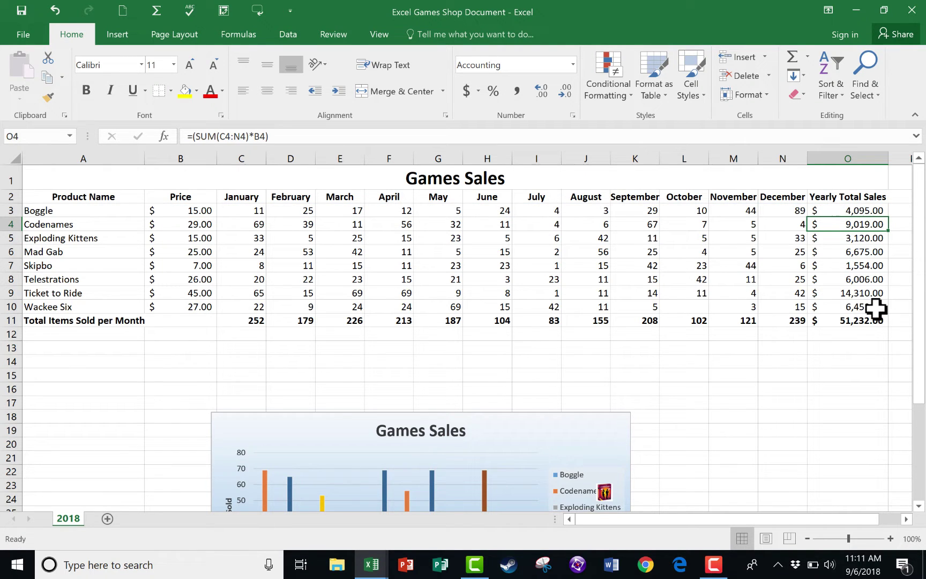
left_click(869, 323)
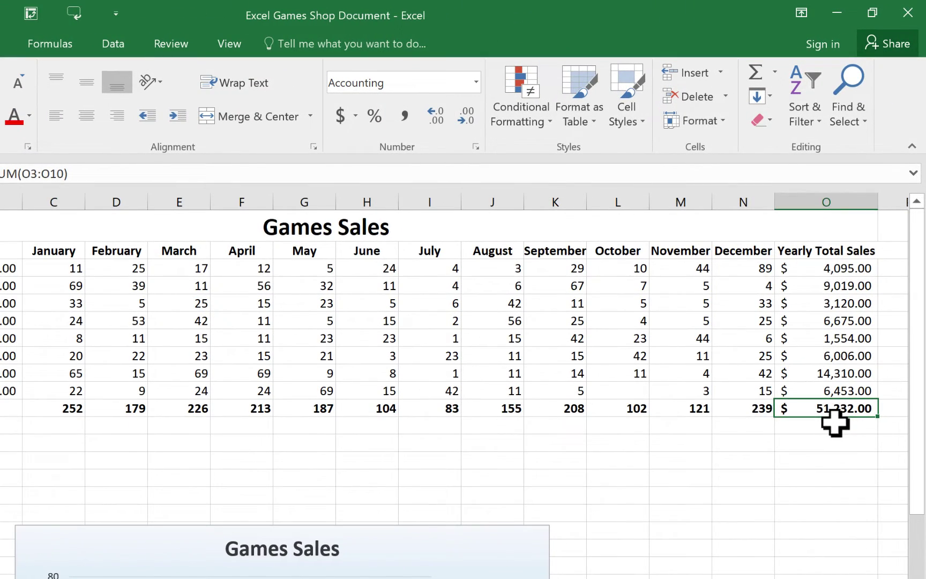
scroll(858, 386, "down", 2)
scroll(852, 365, "up", 2)
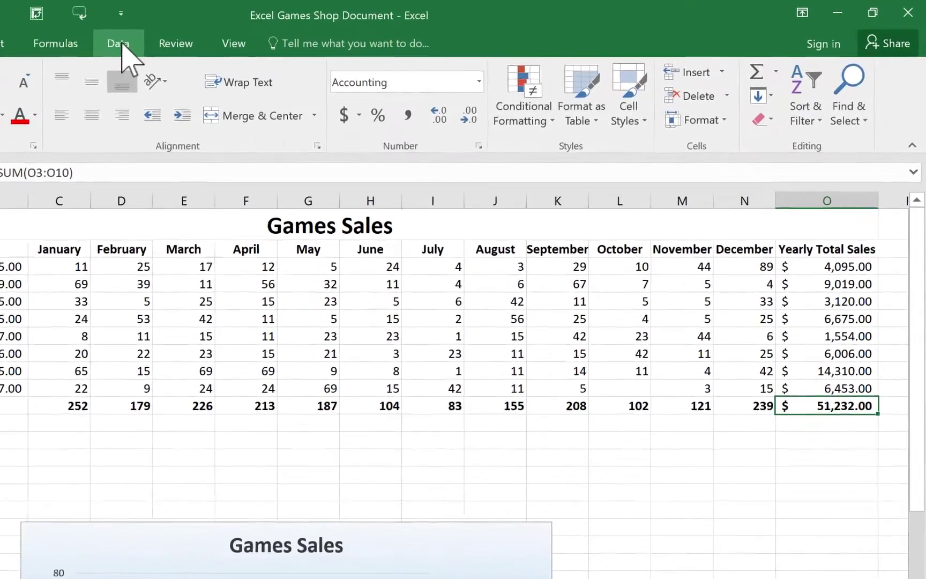
Open Scenario Manager under Data > What-If Analysis and move it left to keep December visible.
left_click(288, 34)
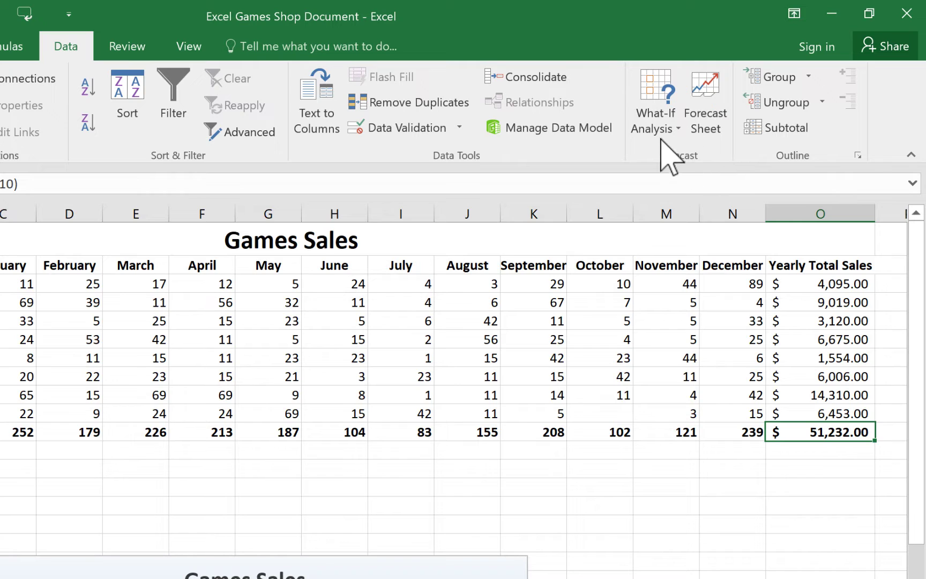
left_click(654, 94)
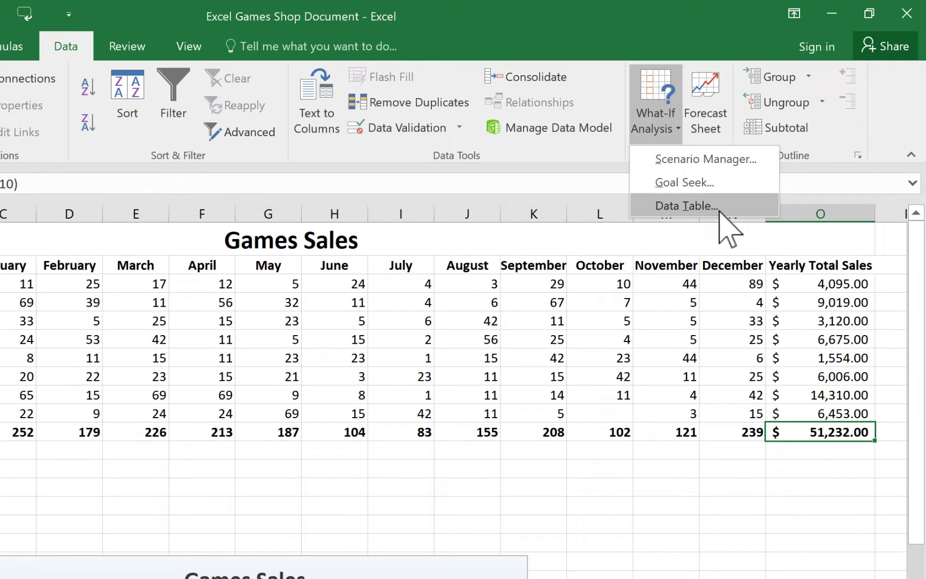
left_click(719, 158)
left_click_drag(489, 93, 316, 161)
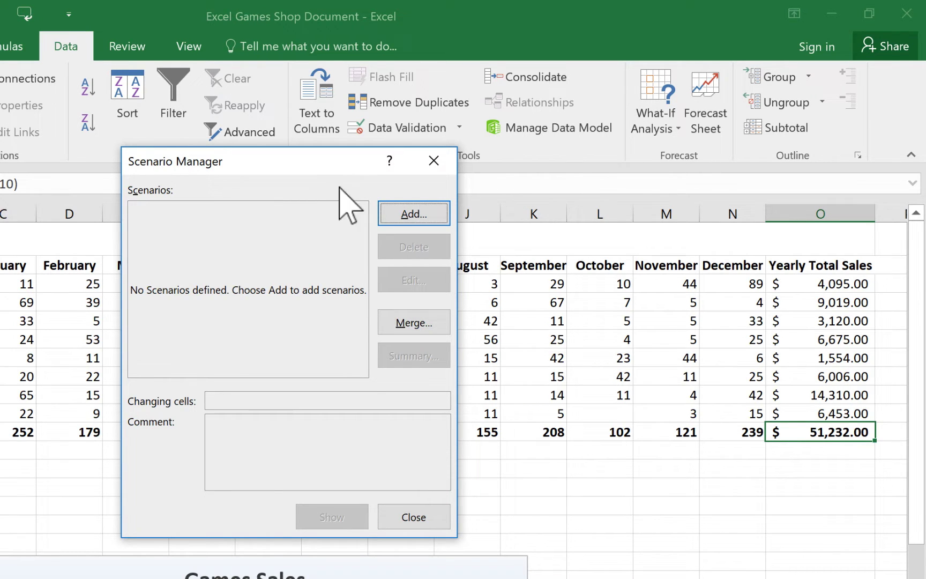
Add a Current Year scenario on N3:N10 with the comment 'Actual current year numbers'.
left_click(413, 215)
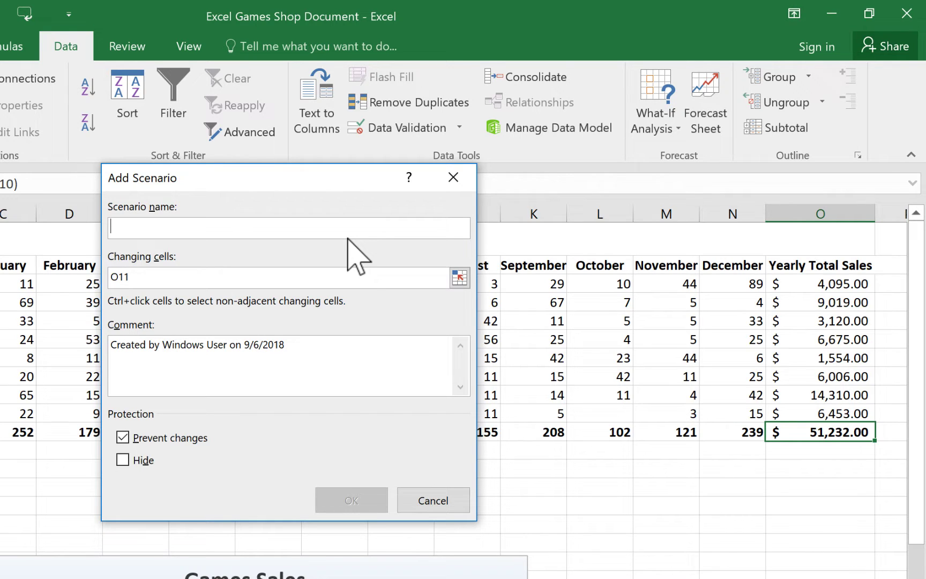
type("Current Year")
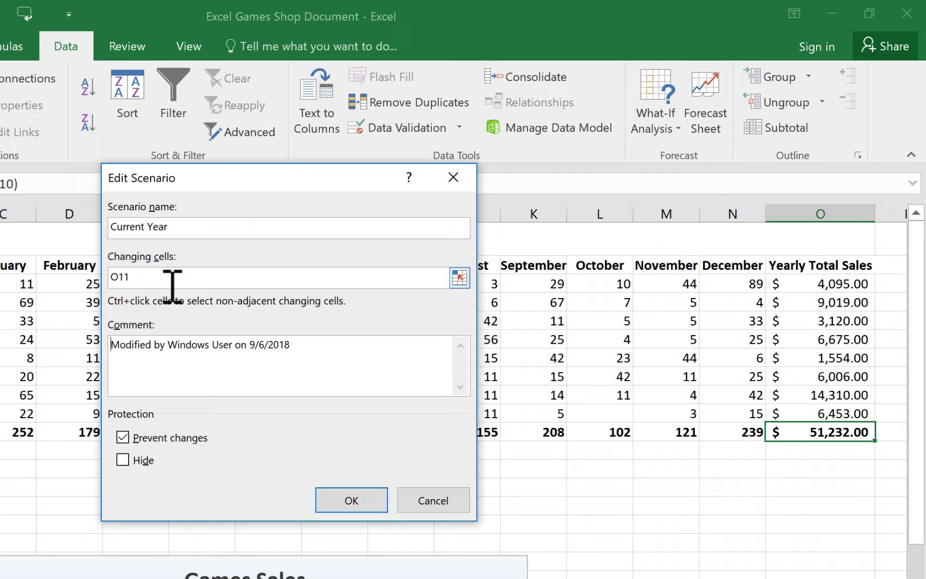
left_click(159, 275)
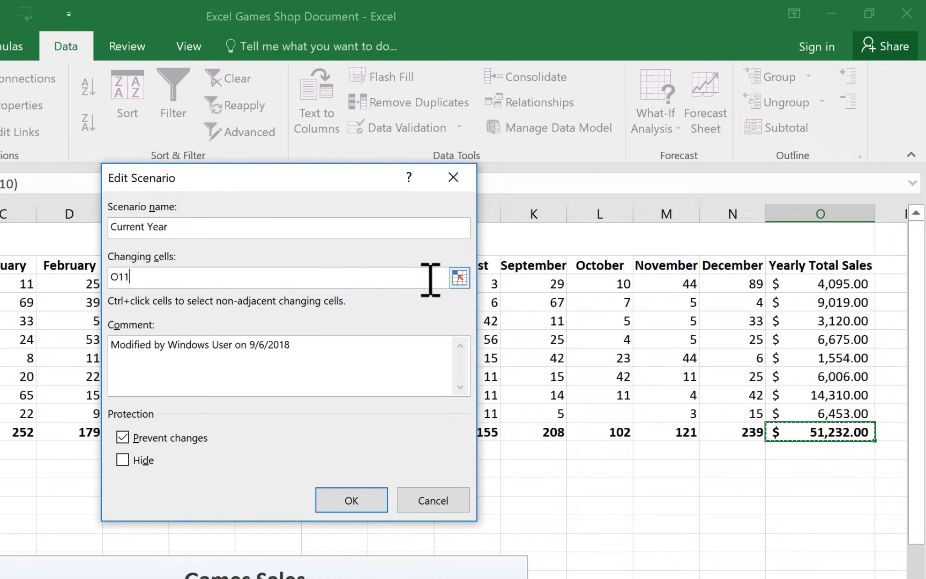
left_click(459, 278)
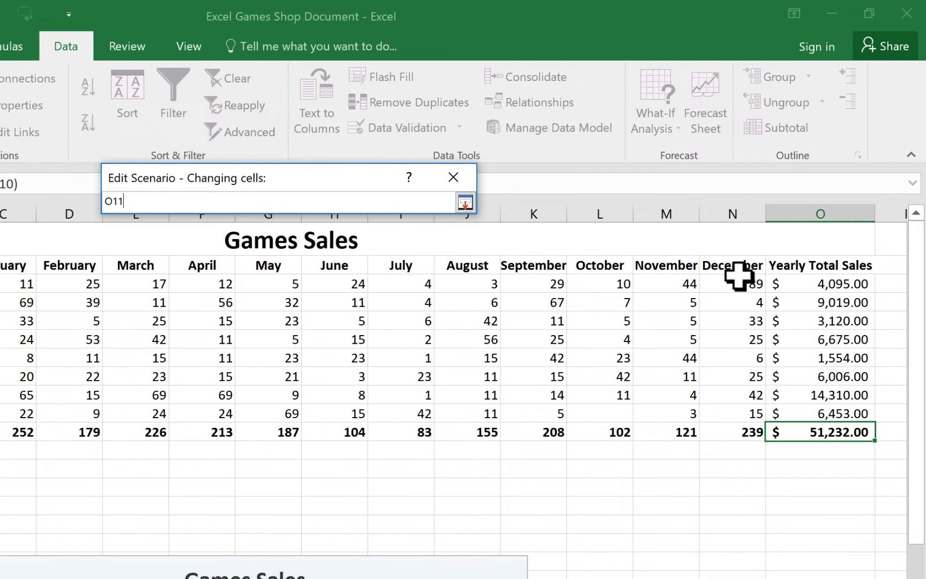
left_click_drag(734, 283, 729, 414)
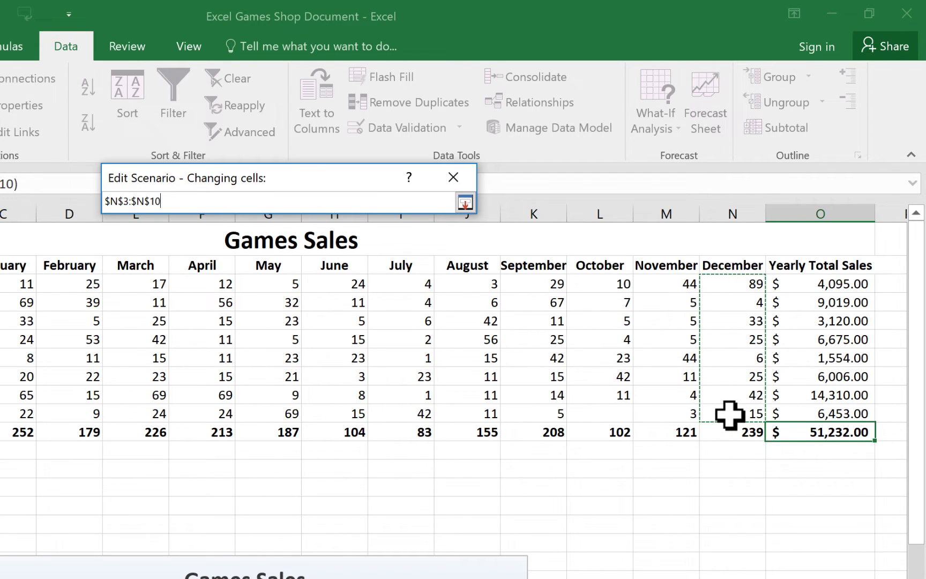
key("Return")
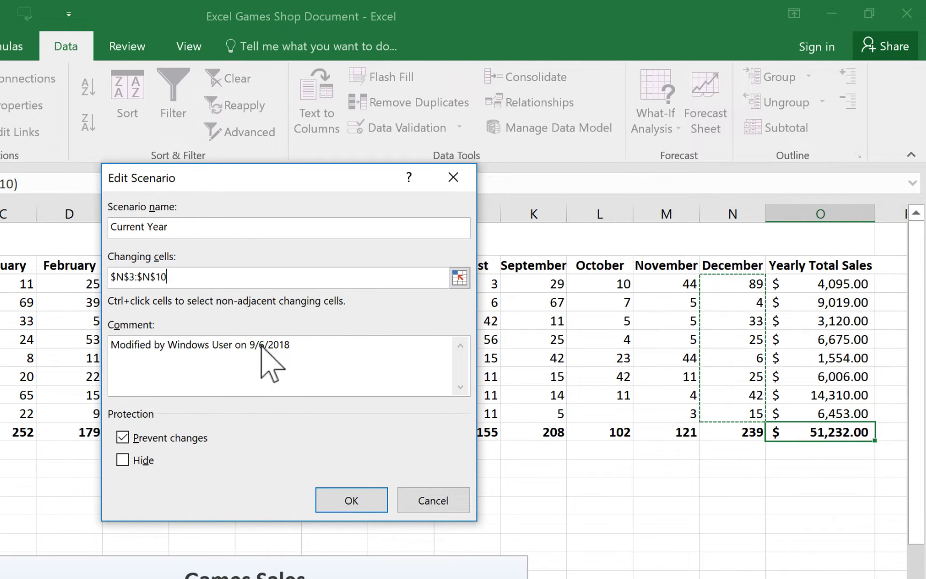
left_click_drag(289, 346, 56, 348)
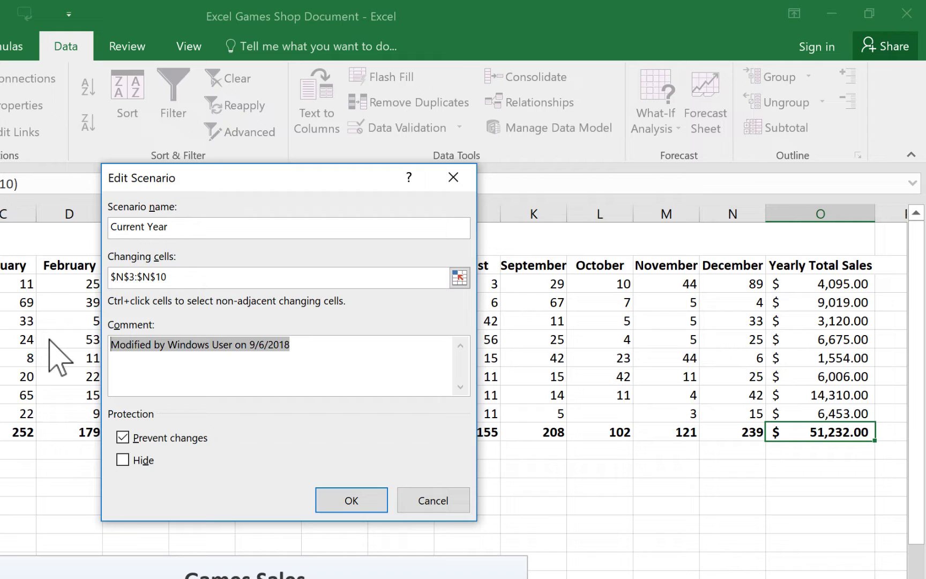
type("Actual current year")
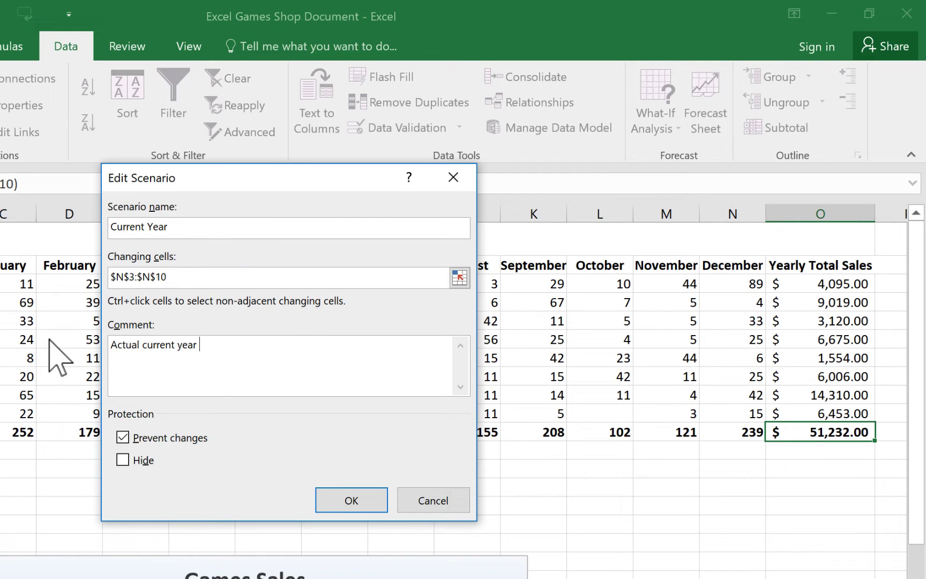
type(" numbers")
left_click(365, 501)
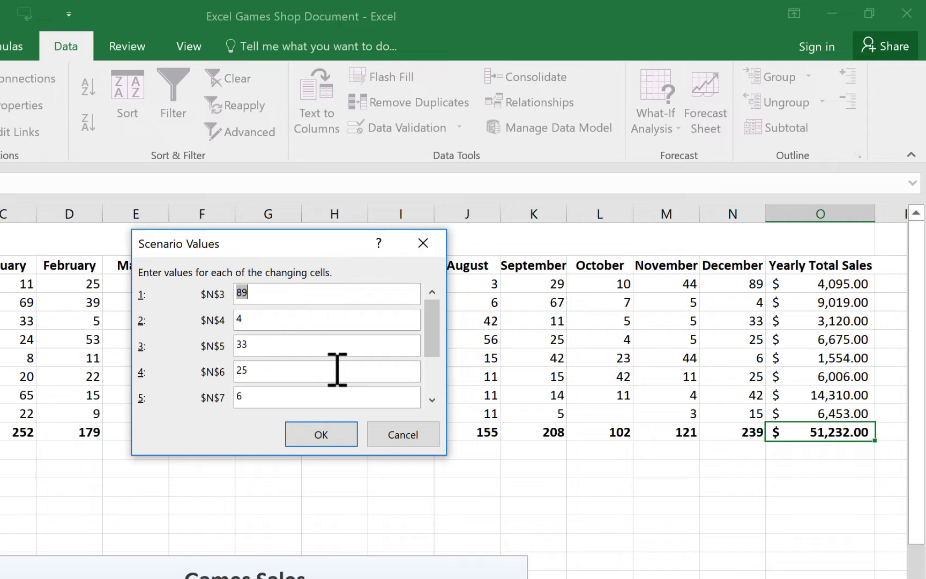
Keep Current Year's values, then add an 'Optimistic Scenario' commented 'Best case scenario for December sales'.
left_click(317, 433)
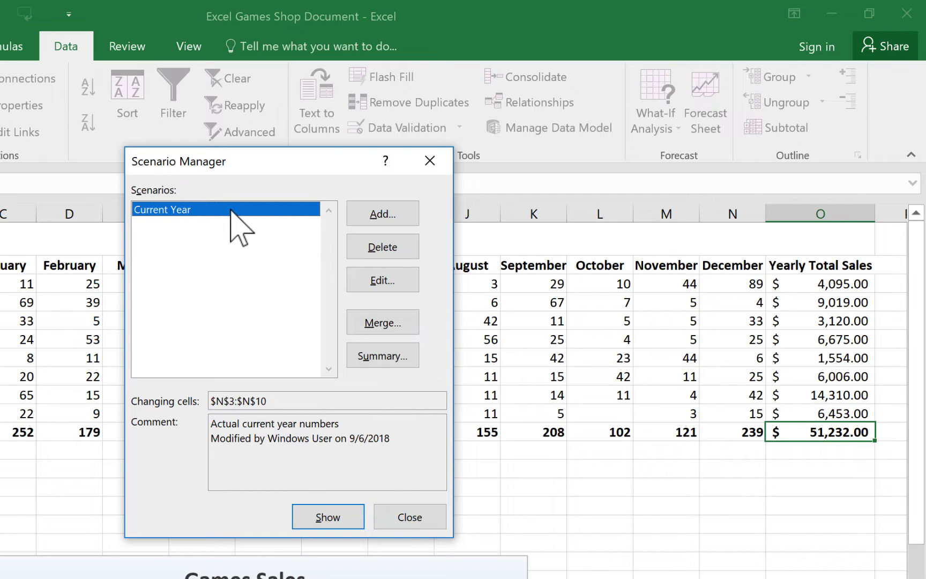
left_click(389, 214)
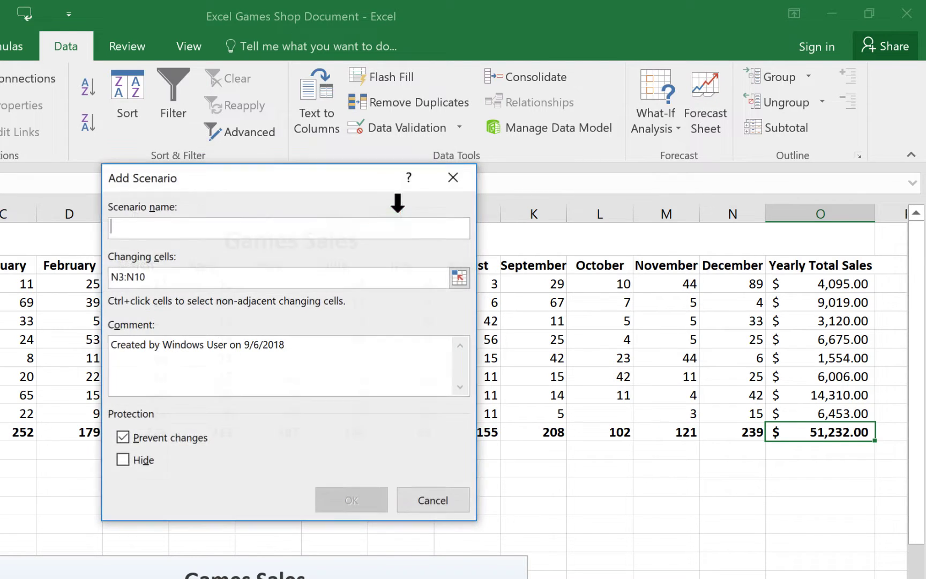
type("O")
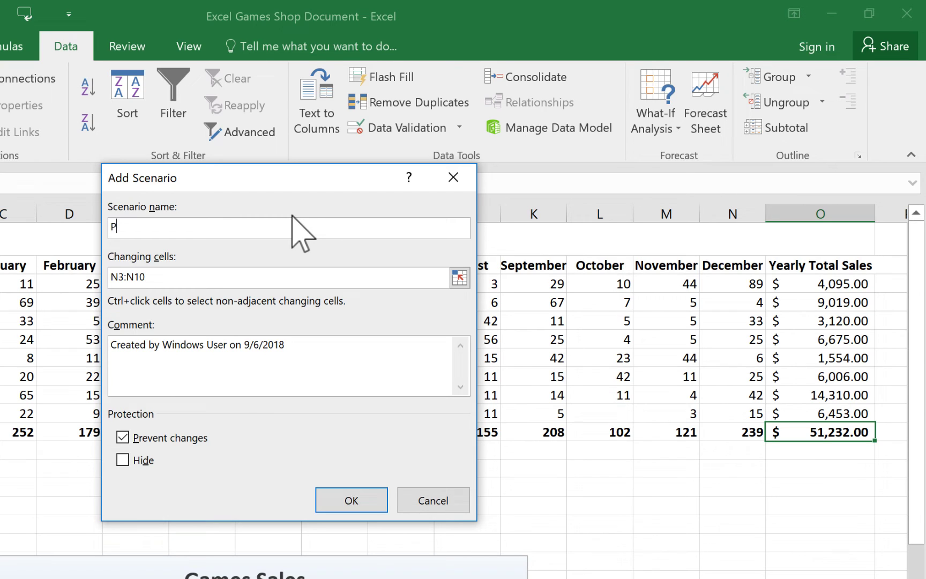
key("BackSpace")
type("Optimistic Scenario")
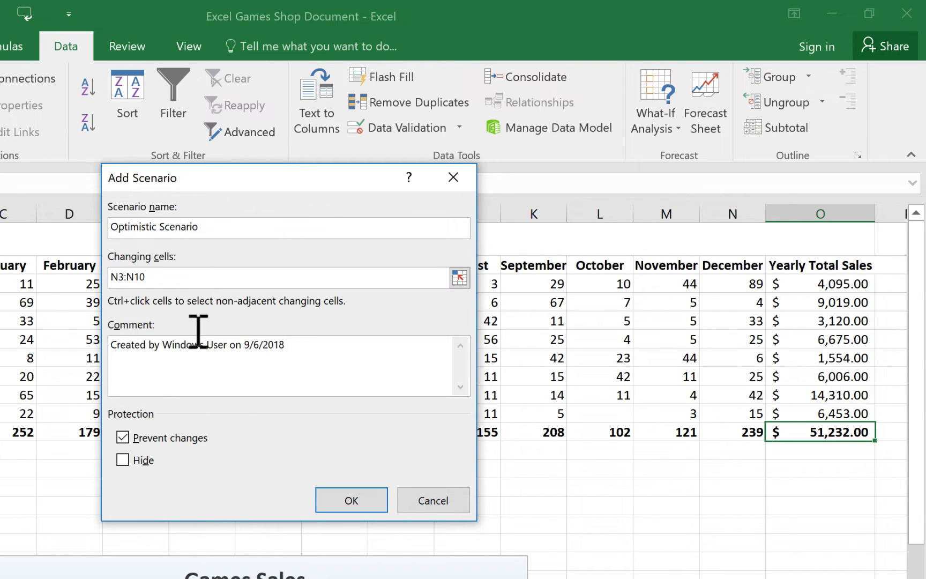
key("Tab")
key("Tab")
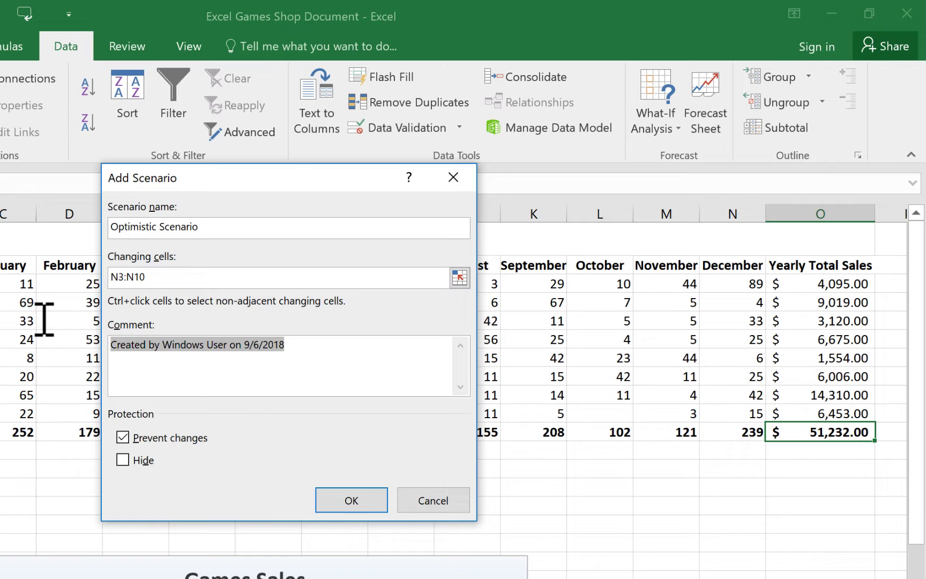
type("Best case scenario for December sales")
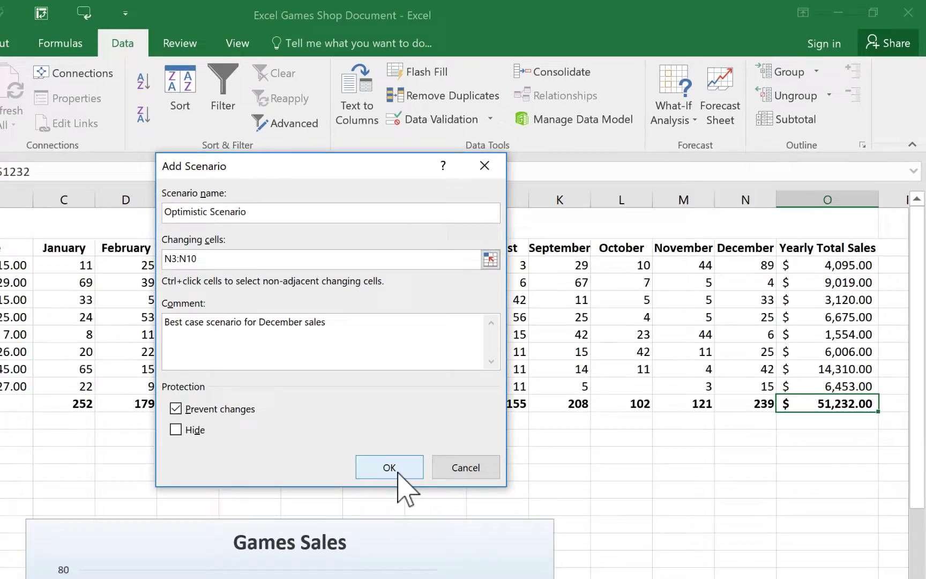
left_click(356, 498)
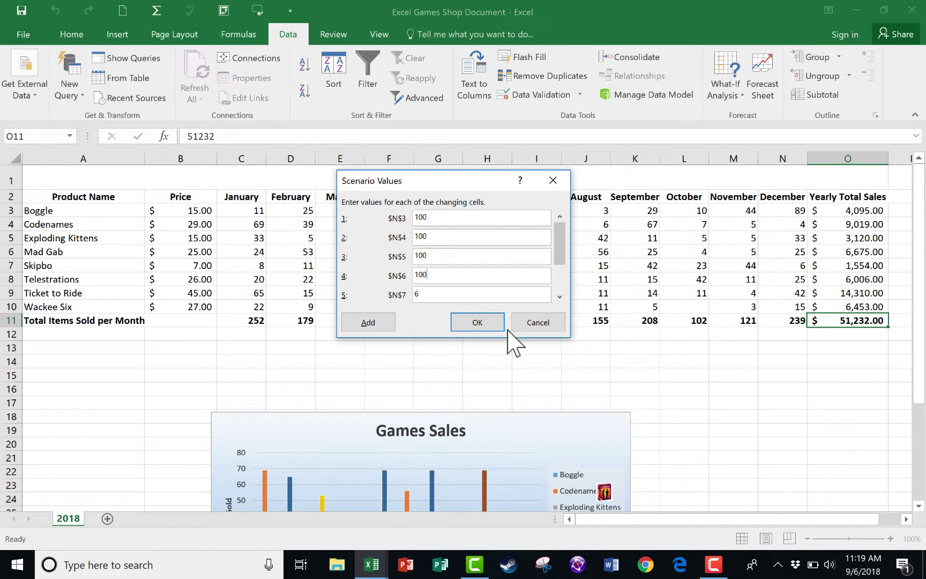
left_click(476, 323)
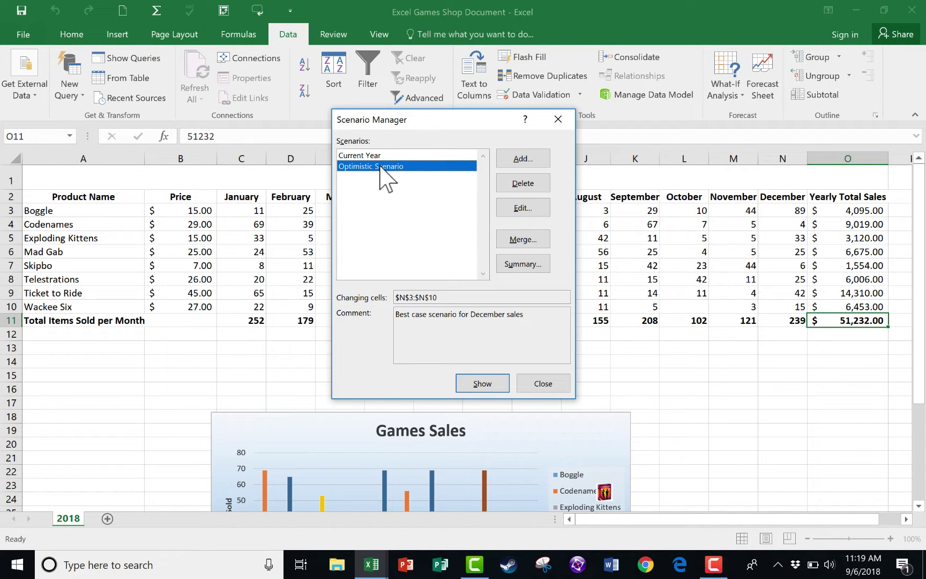
Add a Pessimistic Scenario on N3:N10 commented 'Worst case scenario' with December values of 3.
left_click(522, 159)
type("Pessimistic Scenario")
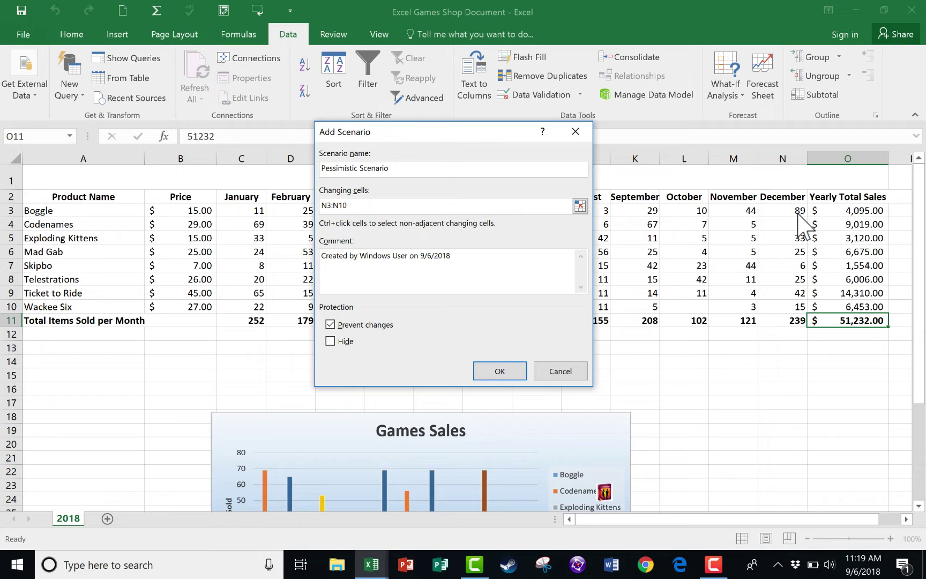
type("Worst case scenario")
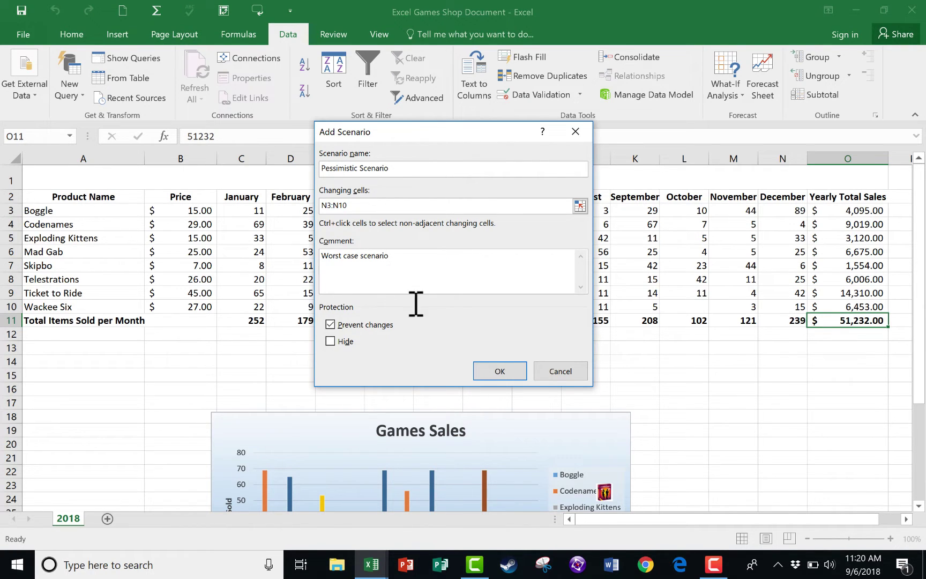
left_click(503, 371)
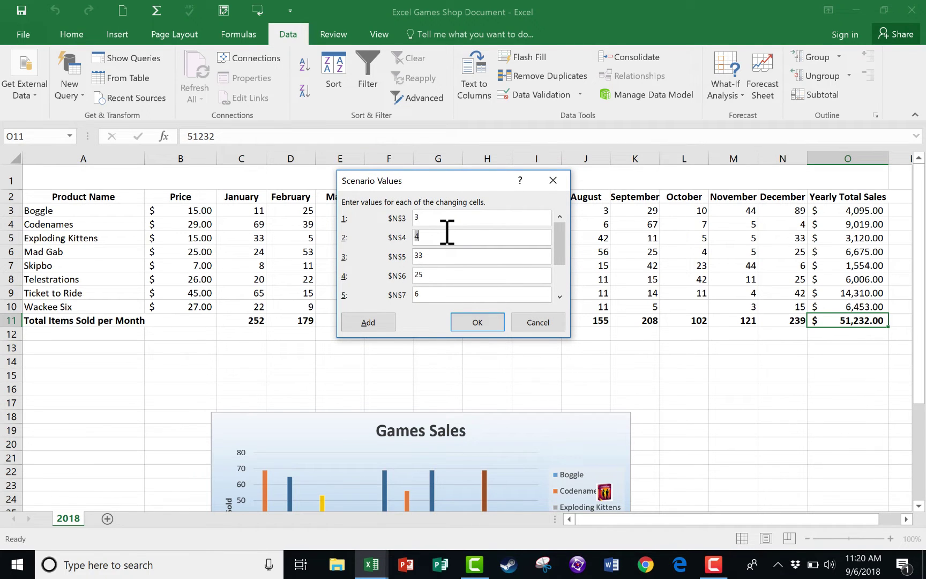
left_click(481, 323)
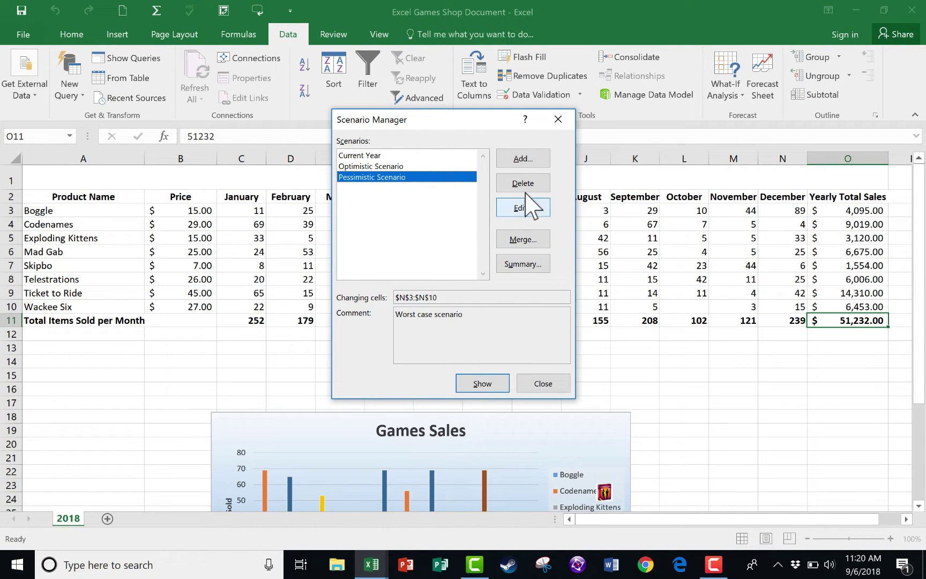
left_click(369, 155)
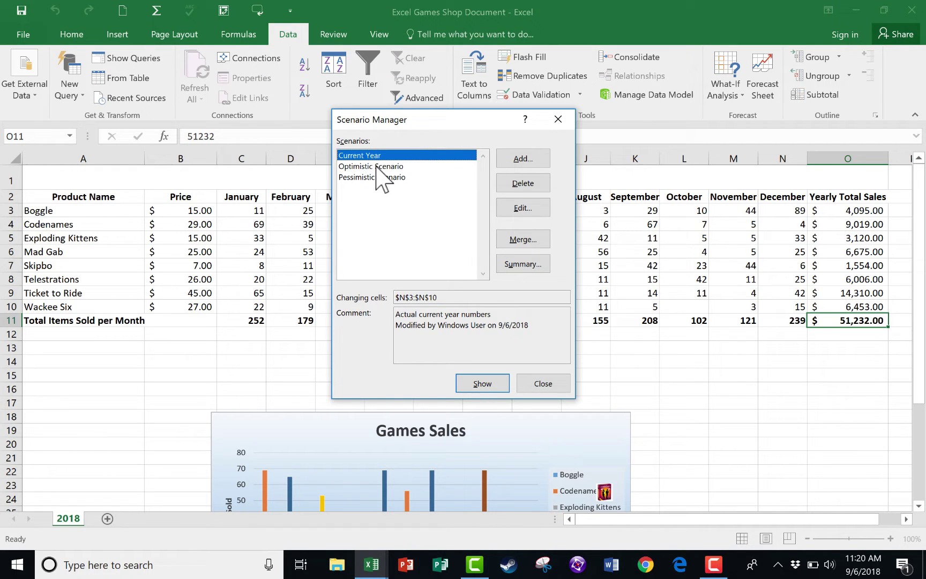
left_click(377, 167)
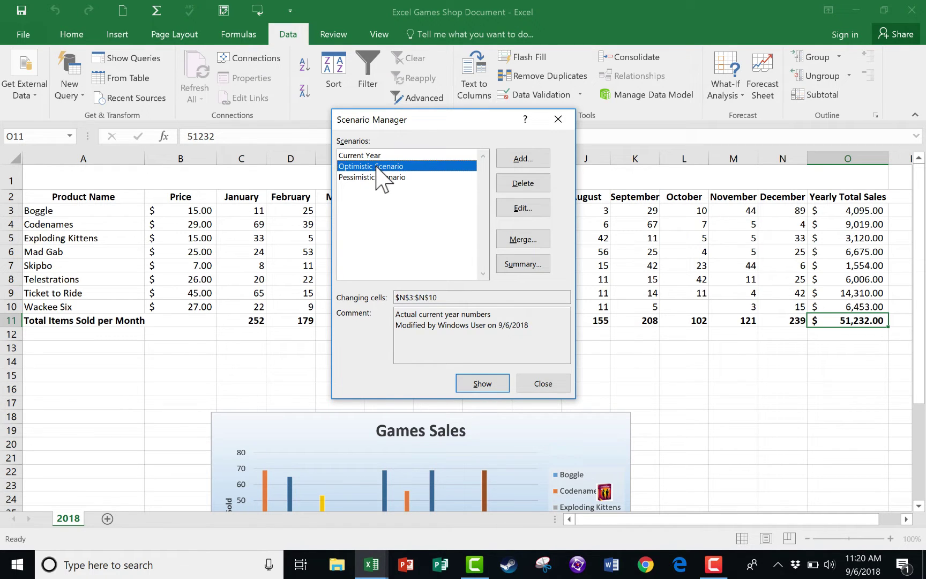
left_click(482, 384)
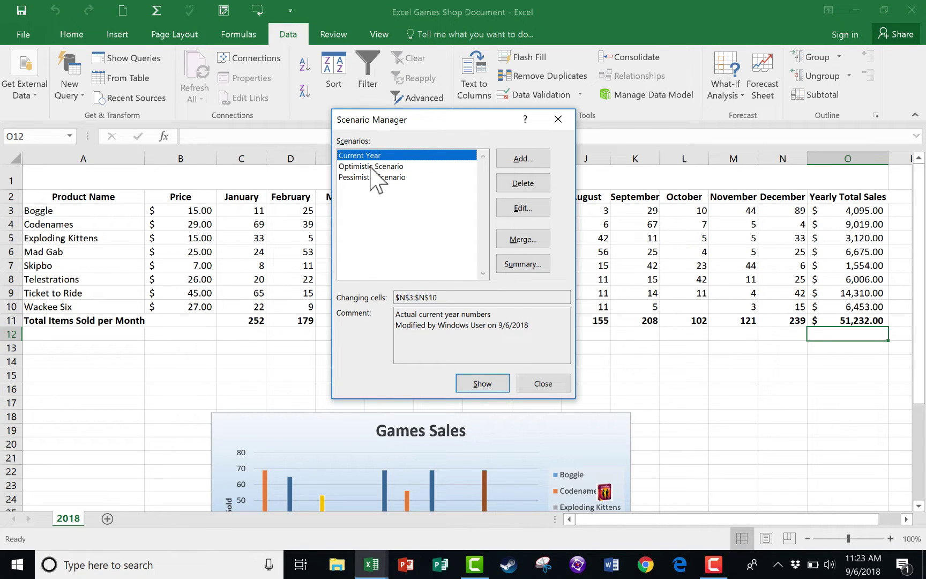
left_click(371, 166)
left_click(369, 178)
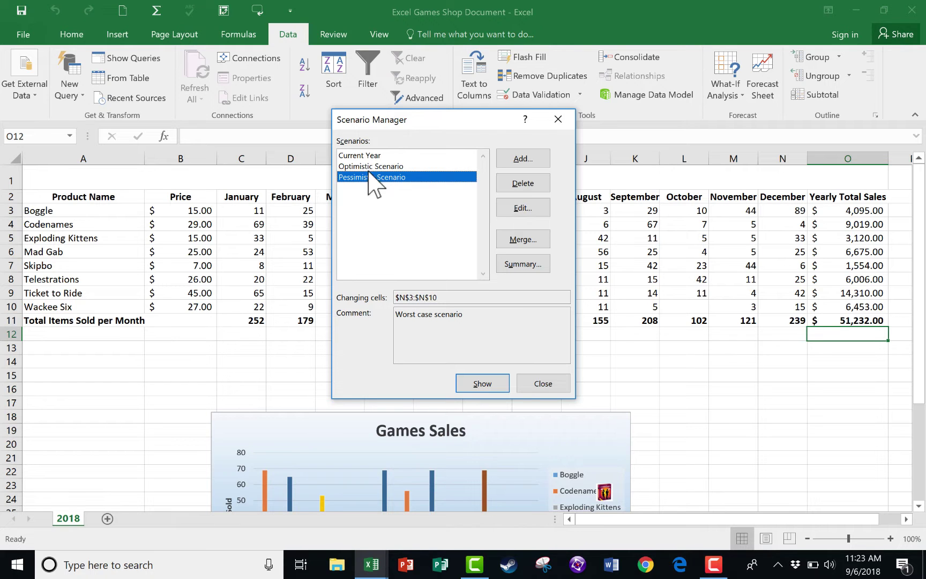
Edit the Pessimistic Scenario so $N$8, $N$9 and $N$10 are also 3.
left_click(525, 207)
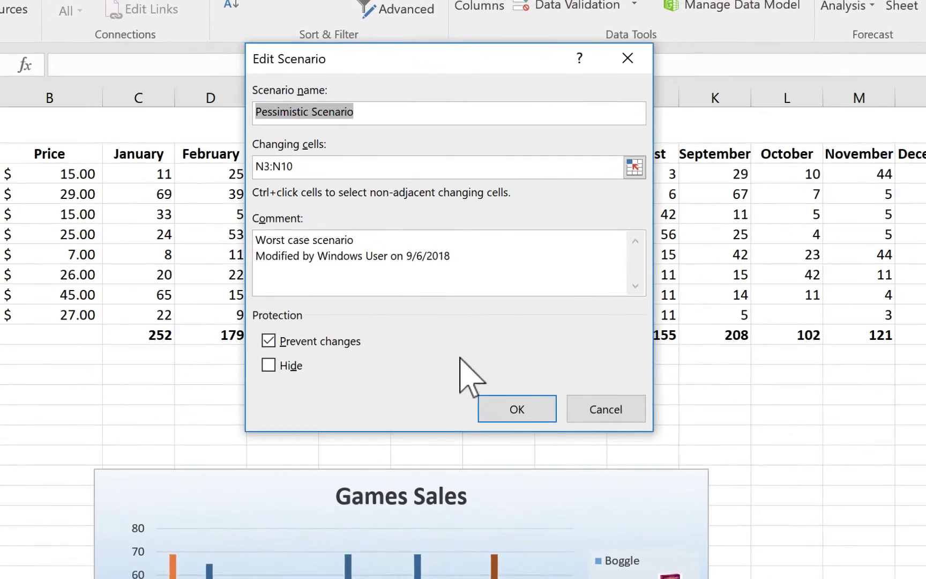
left_click(503, 370)
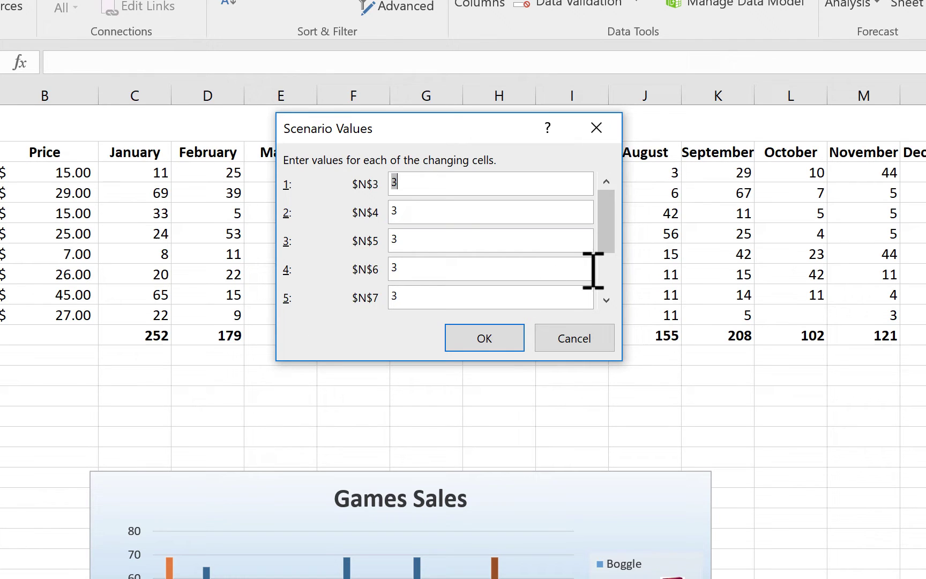
left_click_drag(606, 239, 598, 315)
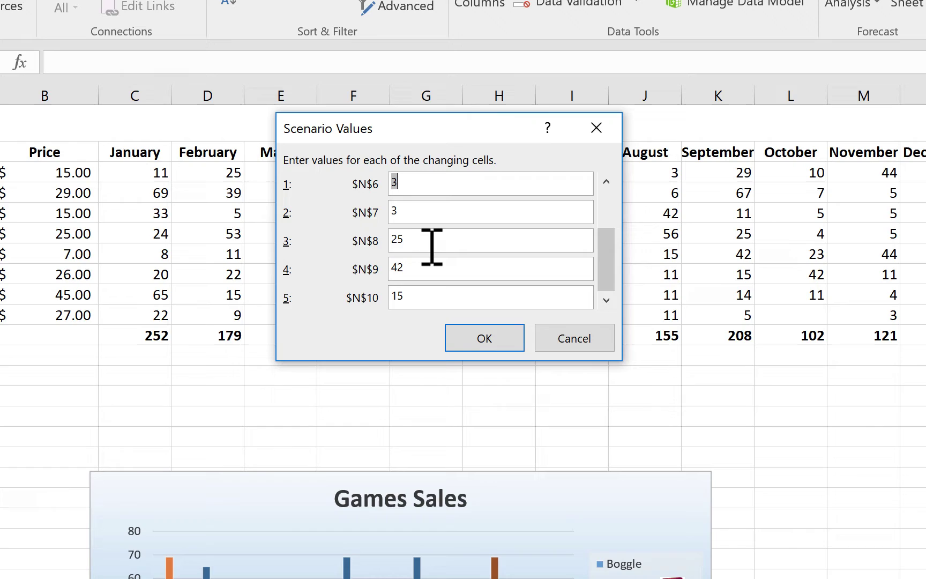
double_click(397, 239)
type("3")
double_click(394, 267)
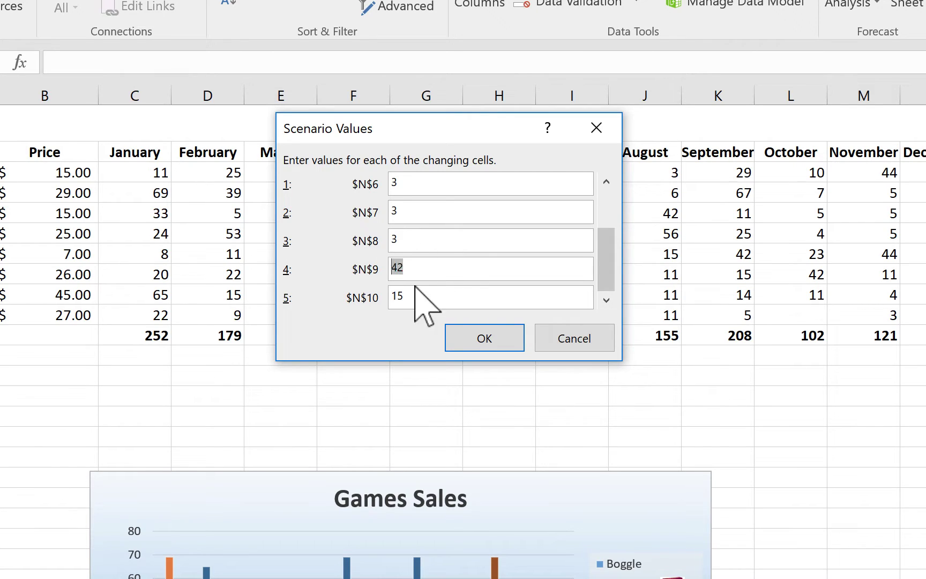
type("3")
double_click(392, 296)
type("3")
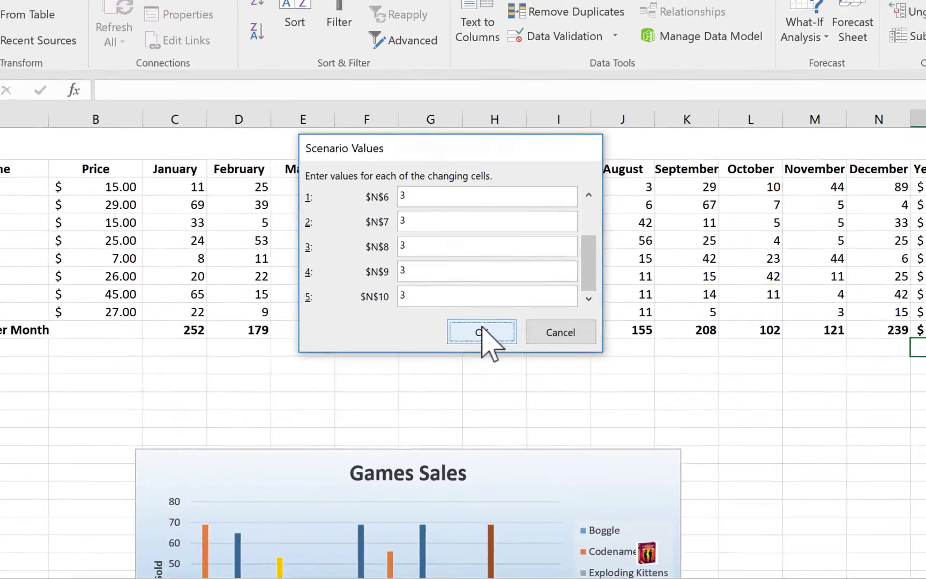
left_click(481, 327)
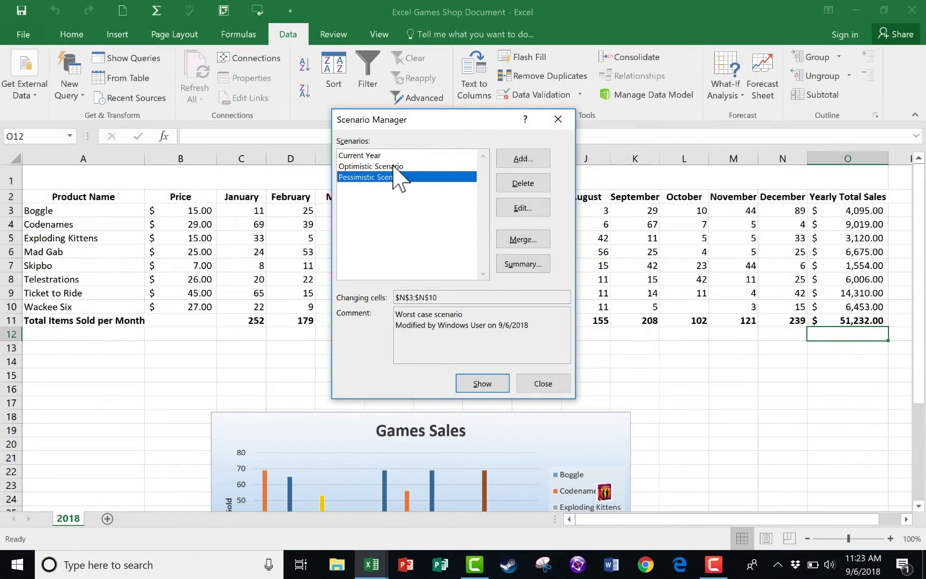
Show the Optimistic, Pessimistic and Current Year scenarios in turn, finishing on Optimistic.
left_click(369, 155)
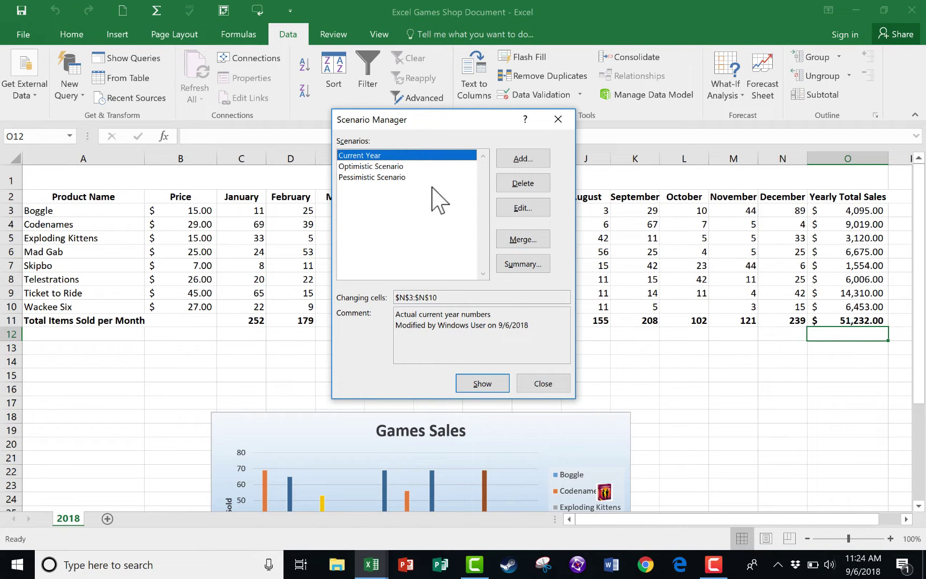
left_click(352, 167)
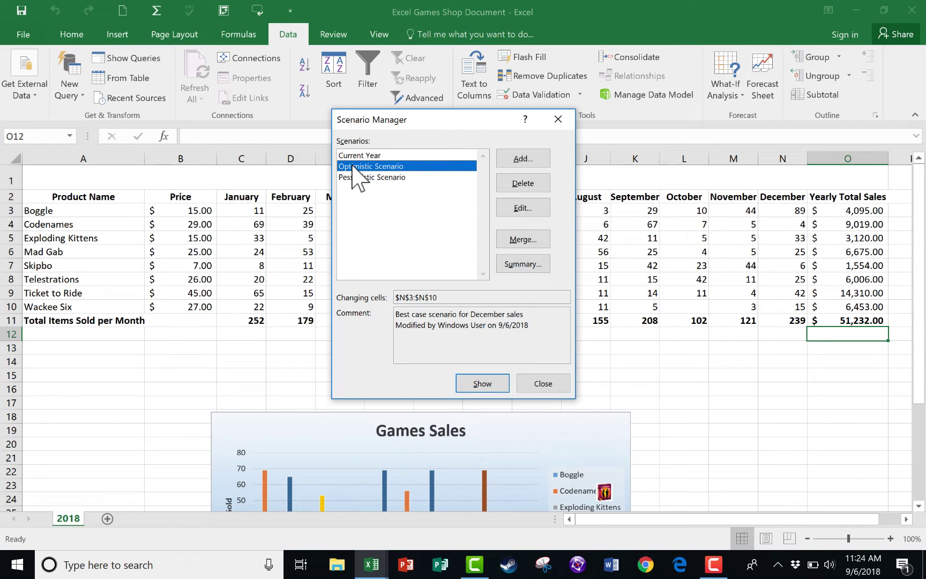
double_click(353, 168)
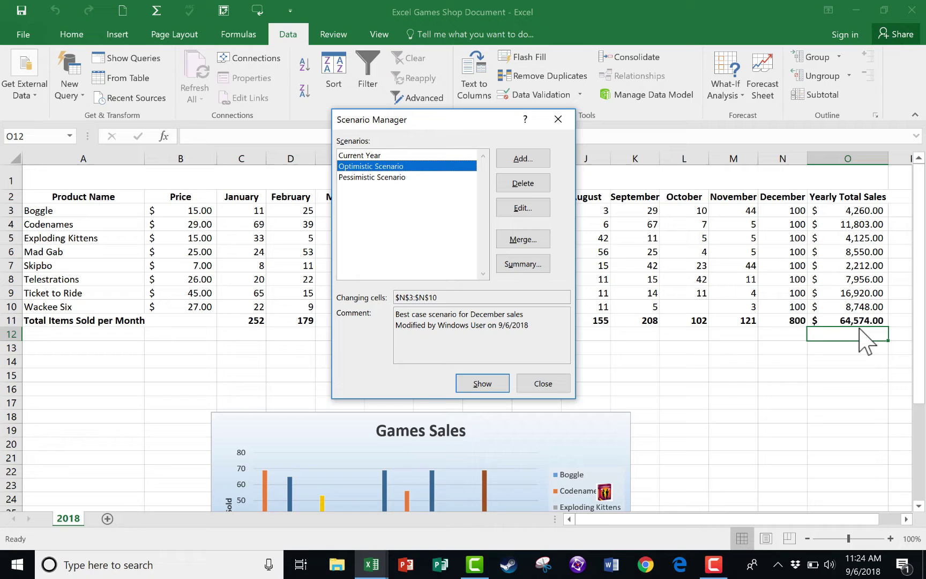
double_click(376, 178)
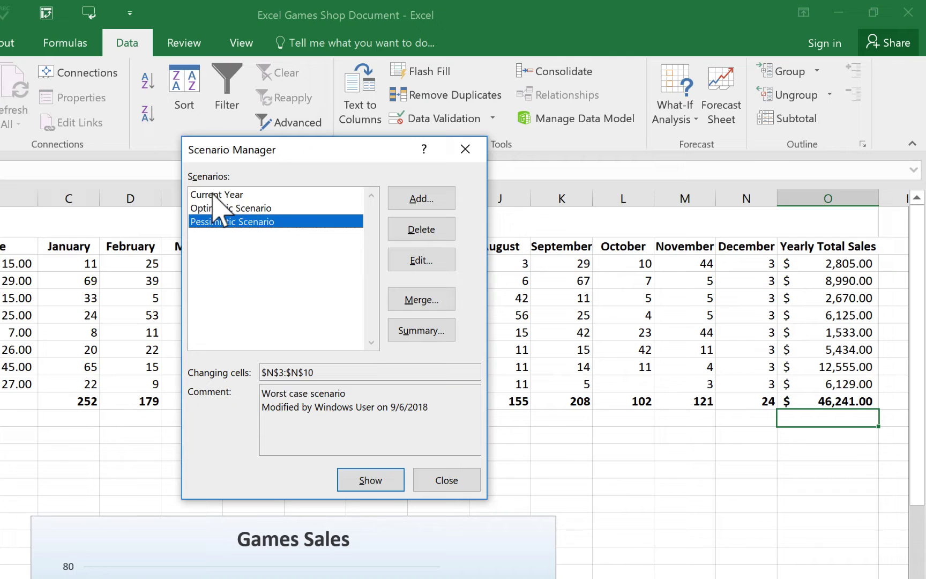
double_click(213, 194)
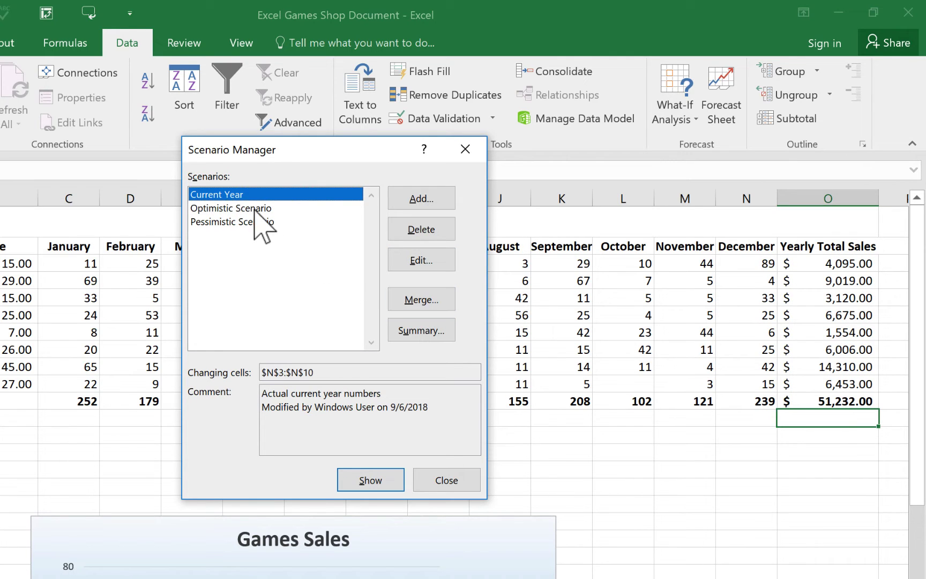
double_click(250, 208)
left_click(238, 194)
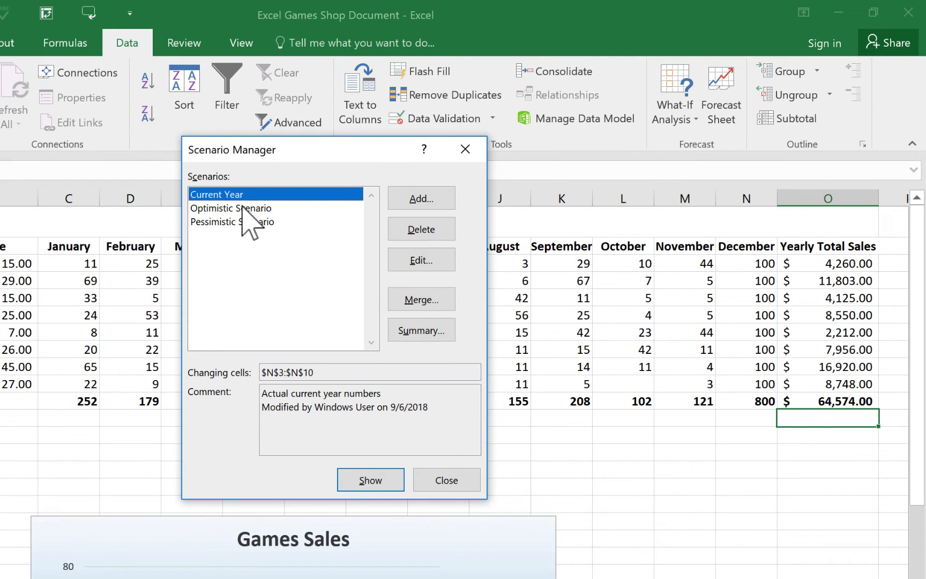
left_click(246, 209)
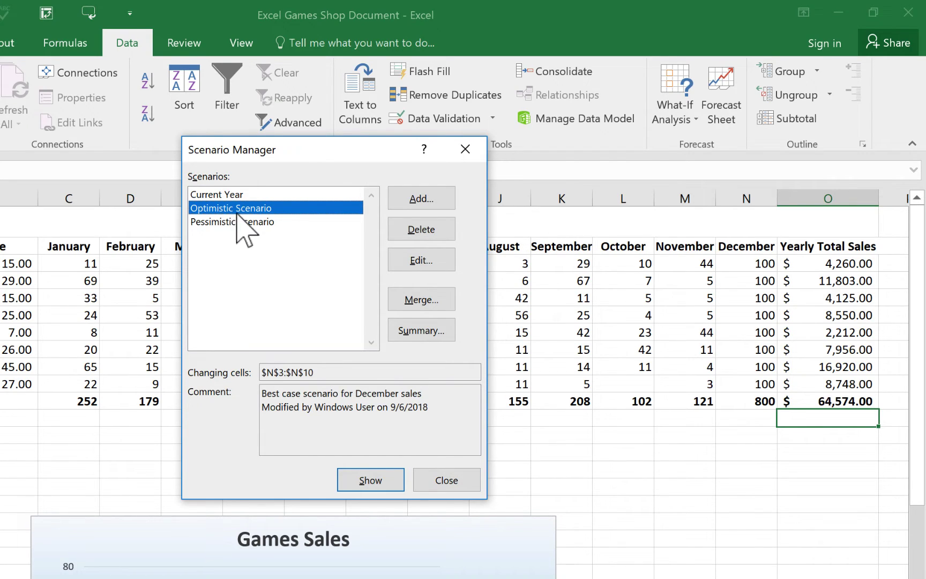
Close Scenario Manager and select an empty cell below the table.
left_click(452, 480)
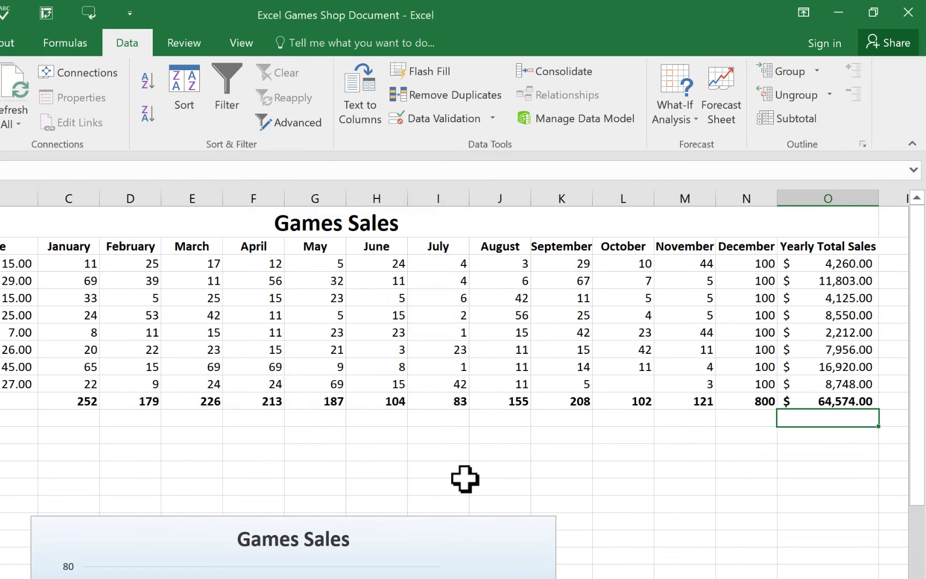
left_click(685, 504)
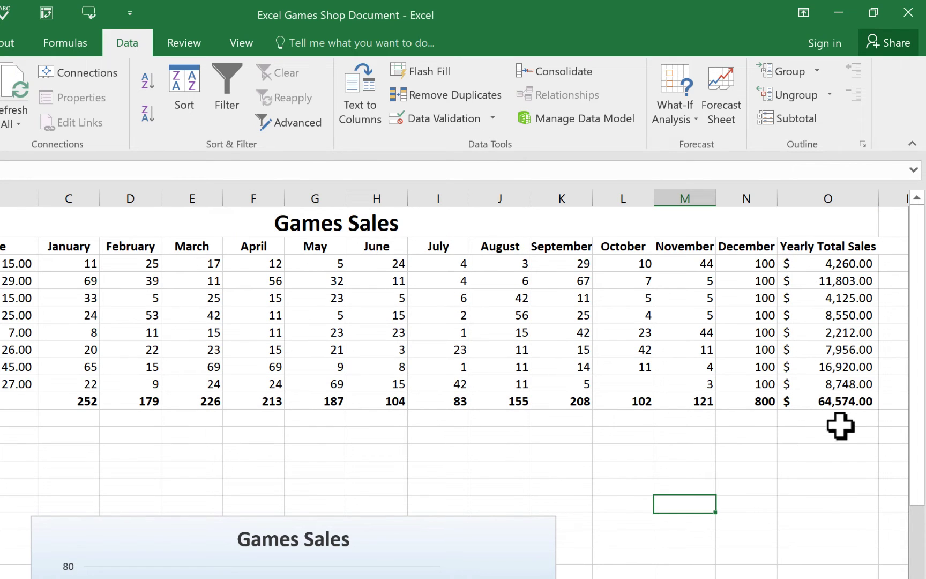
scroll(825, 412, "down", 1)
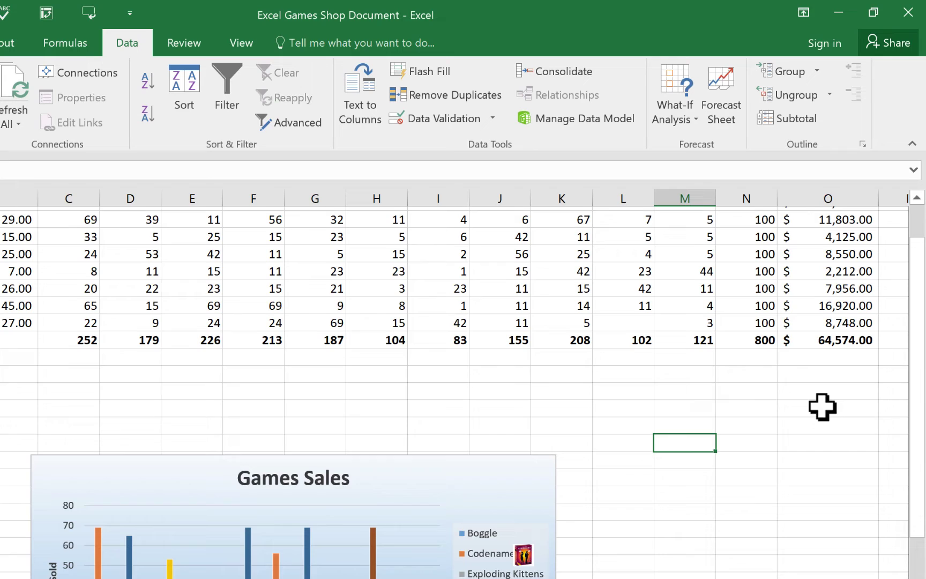
scroll(802, 382, "up", 1)
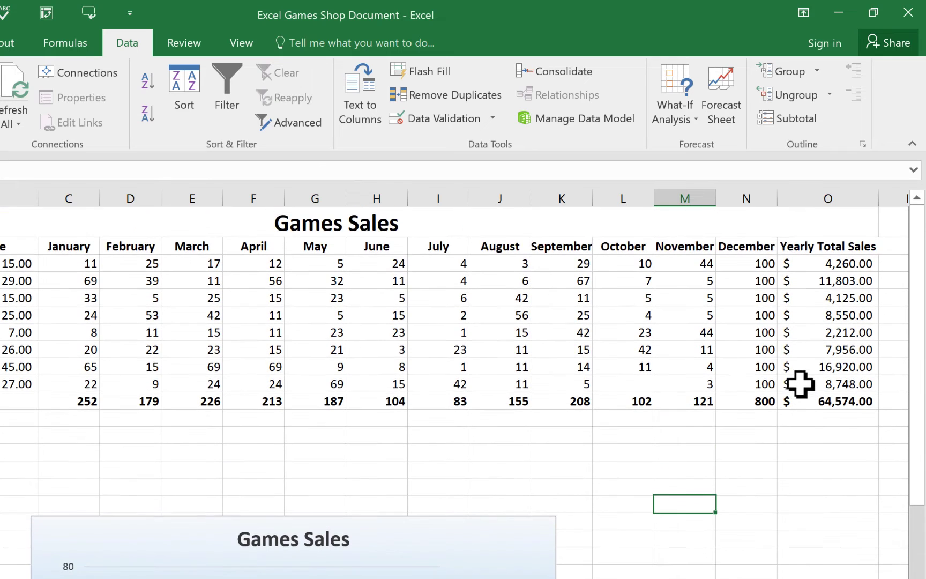
Reopen Scenario Manager, show the Current Year figures, and close it.
left_click(679, 110)
left_click(696, 149)
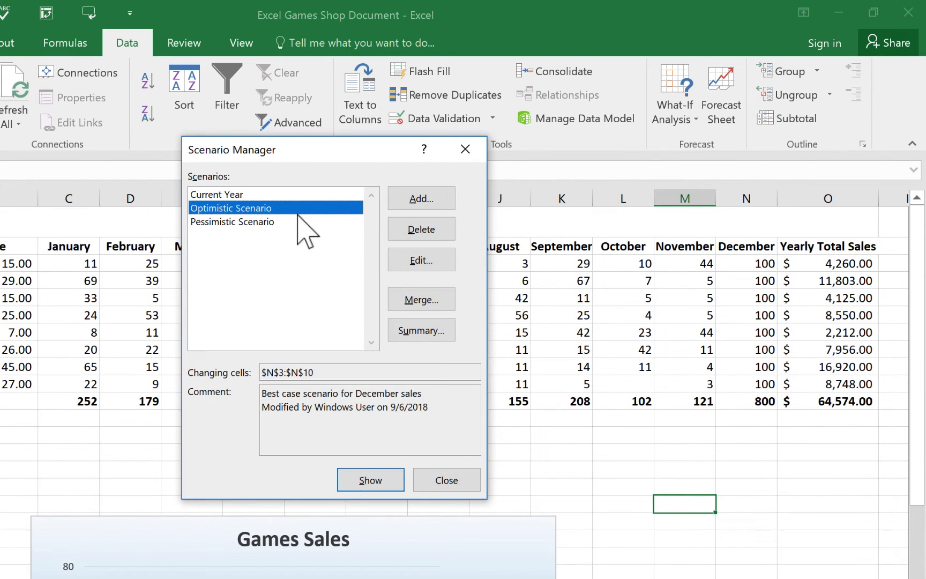
left_click(217, 194)
left_click(217, 206)
double_click(217, 194)
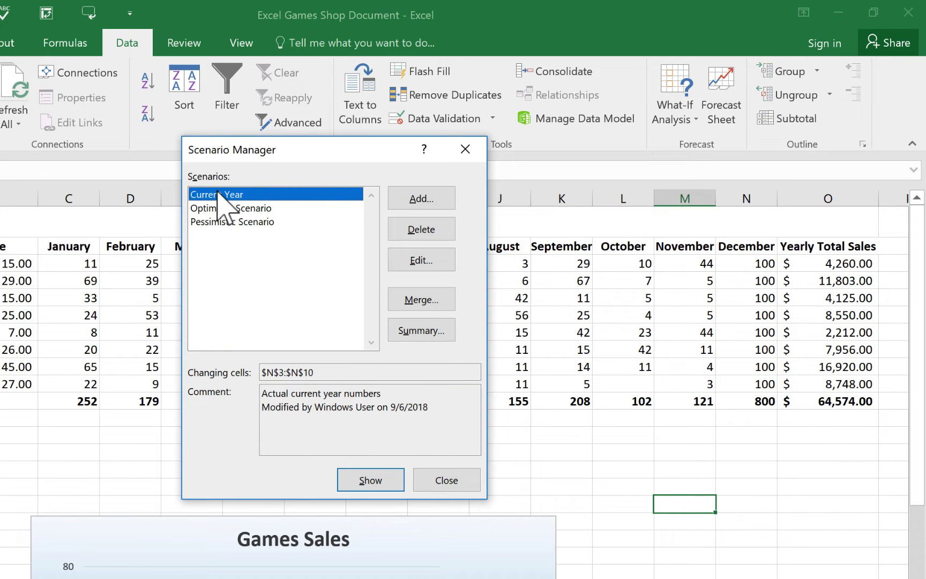
left_click(443, 480)
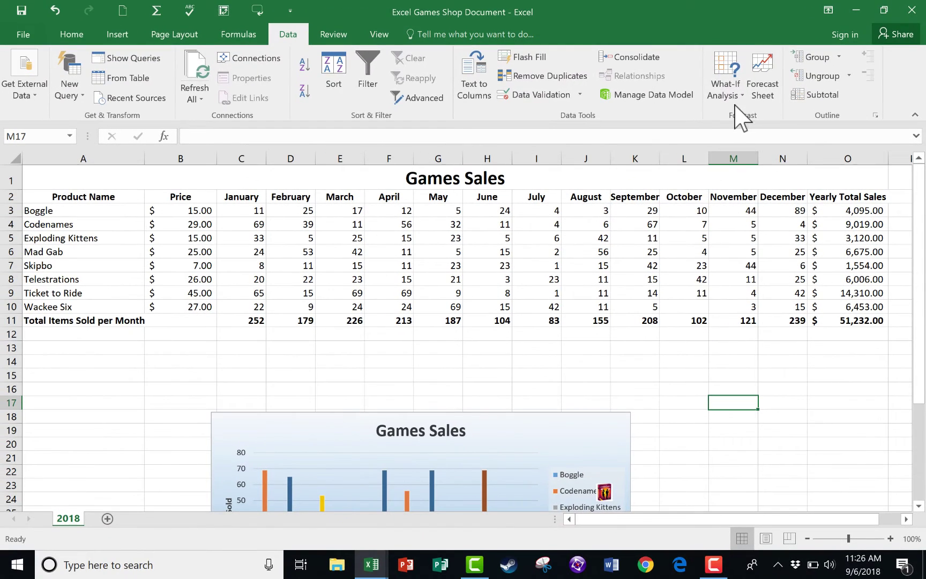
Fill in Goal Seek: set cell O11 to 200000 by changing N9.
left_click(730, 94)
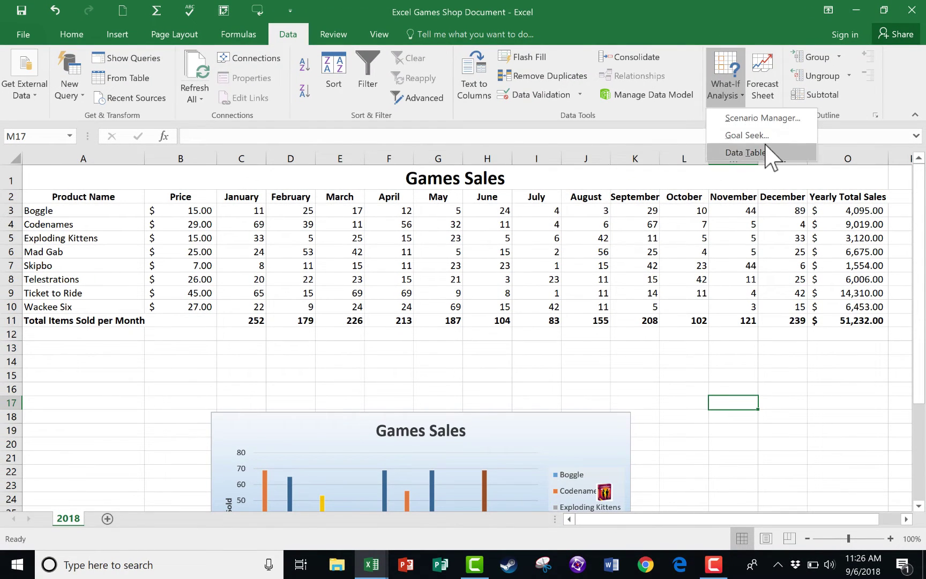
left_click(761, 136)
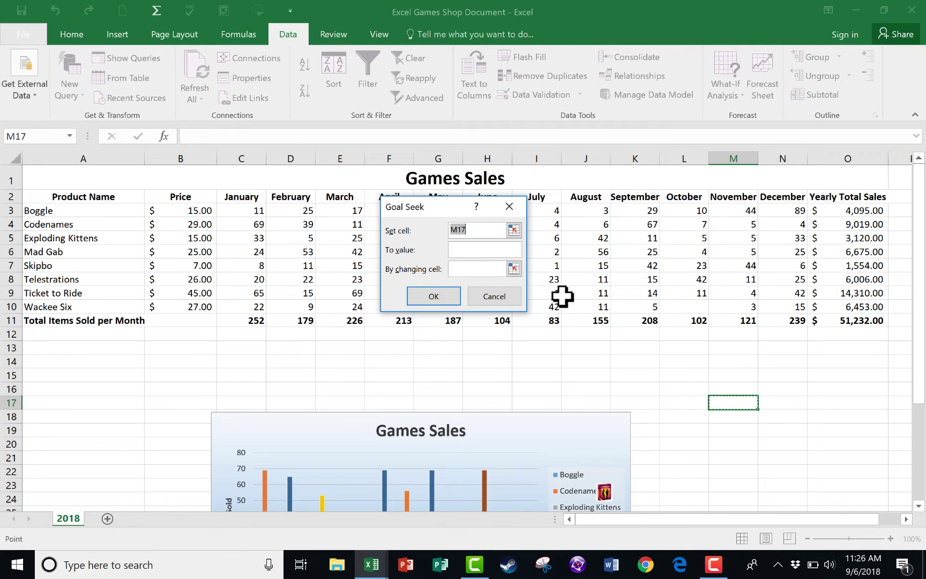
left_click(864, 321)
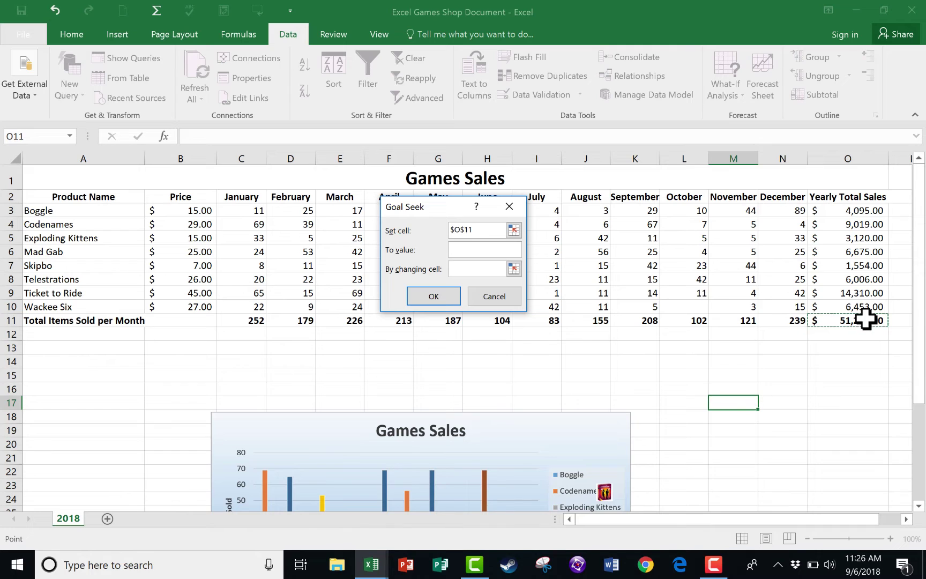
left_click(855, 321)
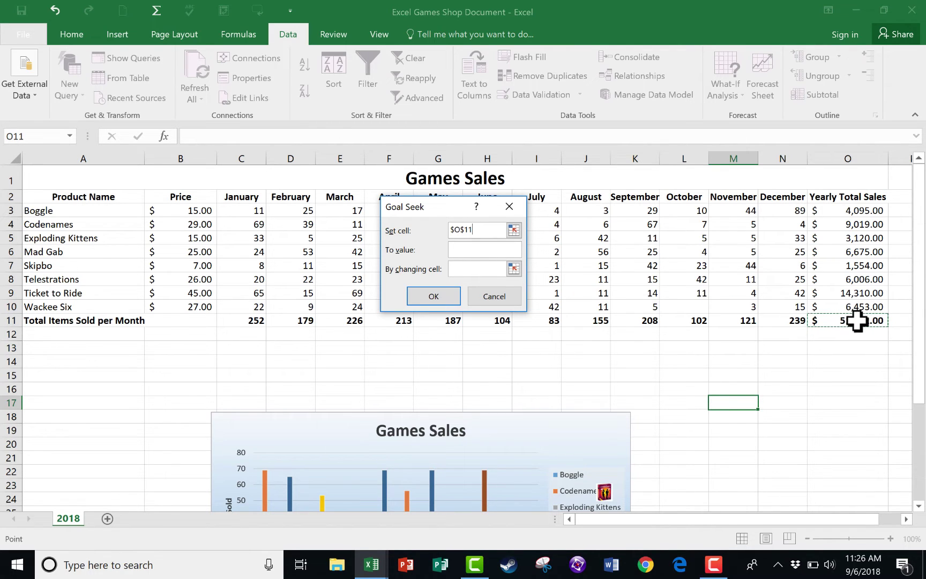
scroll(851, 166, "down", 6)
scroll(846, 203, "up", 6)
left_click(480, 249)
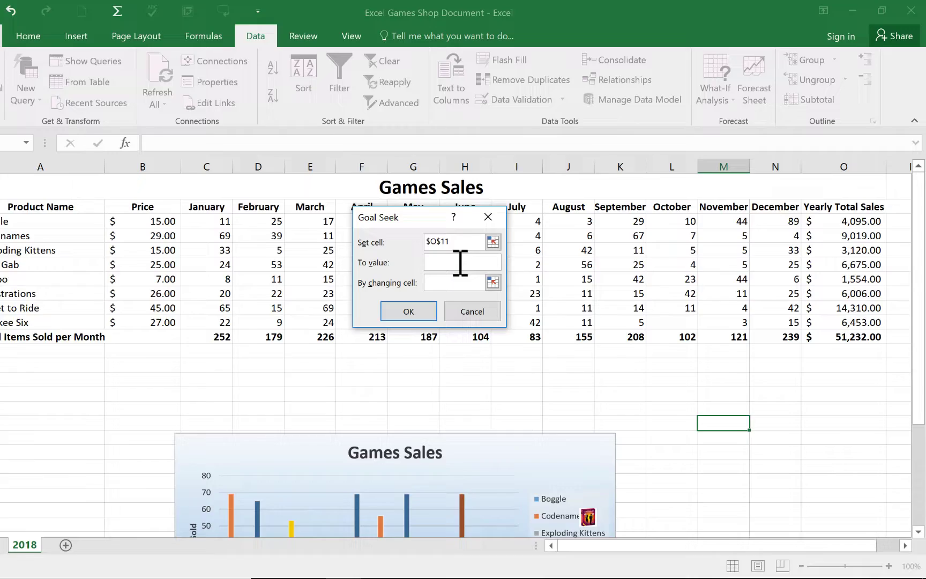
type("200000")
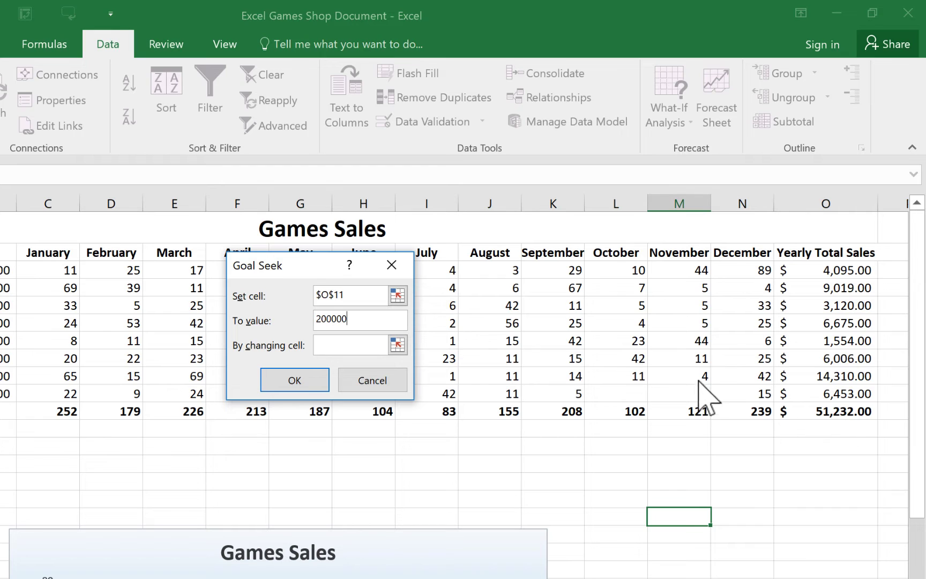
left_click(384, 345)
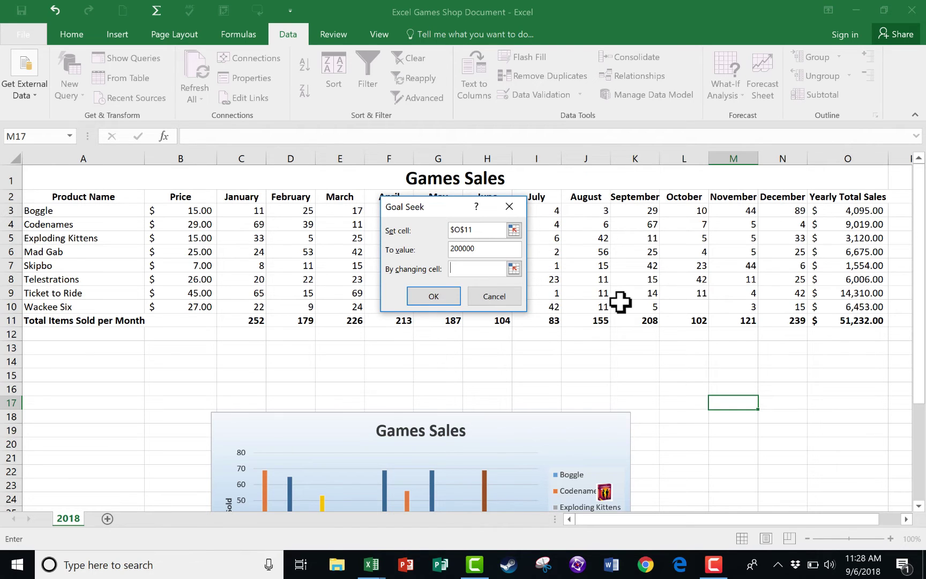
left_click(795, 292)
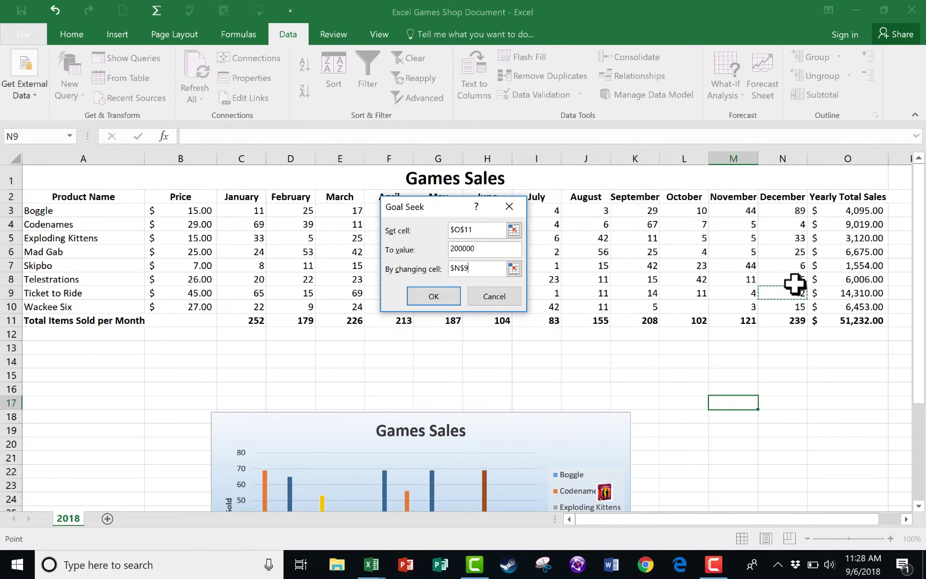
Run Goal Seek, setting N9 to 3347.956 for a $200,000.00 grand total.
left_click(435, 298)
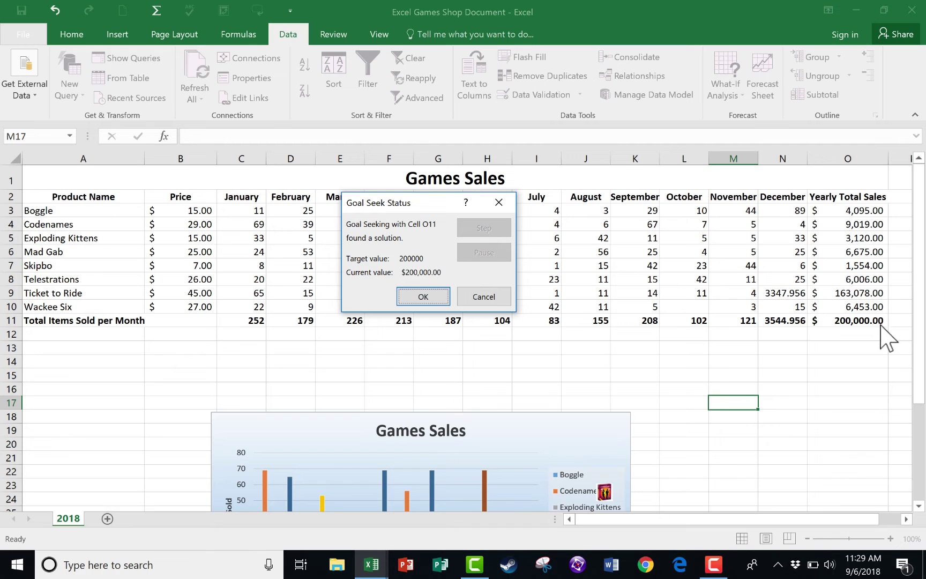
Undo the December result so it reverts to 239, then Goal Seek O11 to 200000 by changing Skipbo's price in B7 to $677.13.
key("Return")
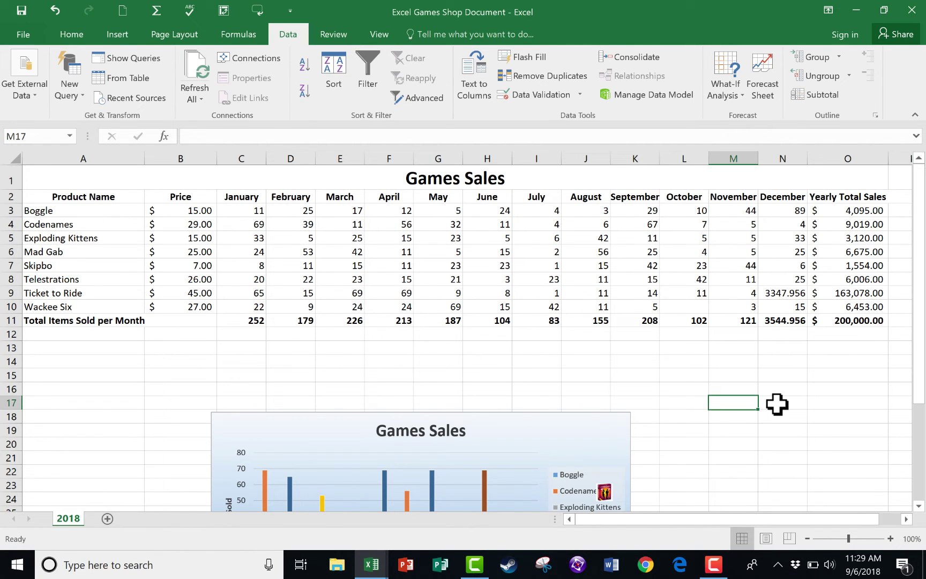
key("ctrl+z")
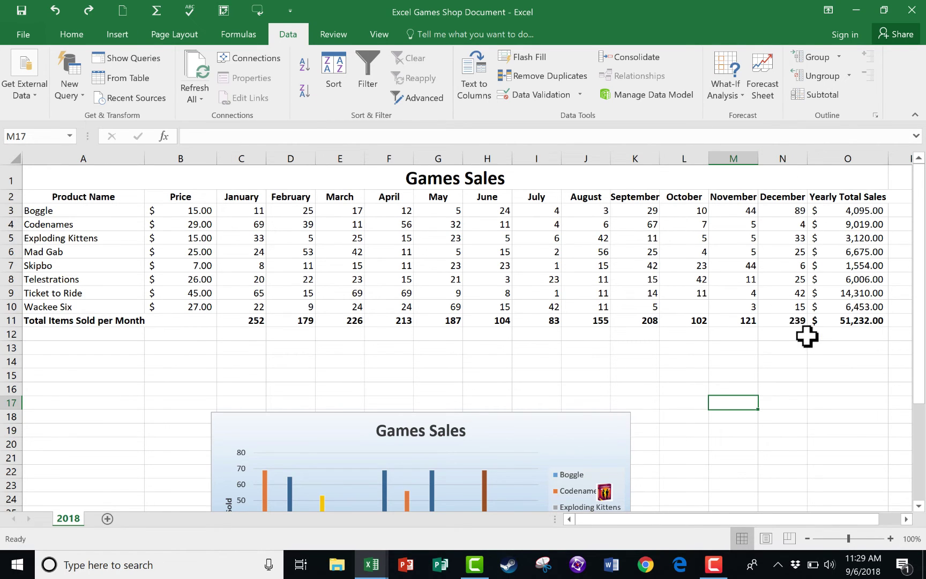
left_click(728, 94)
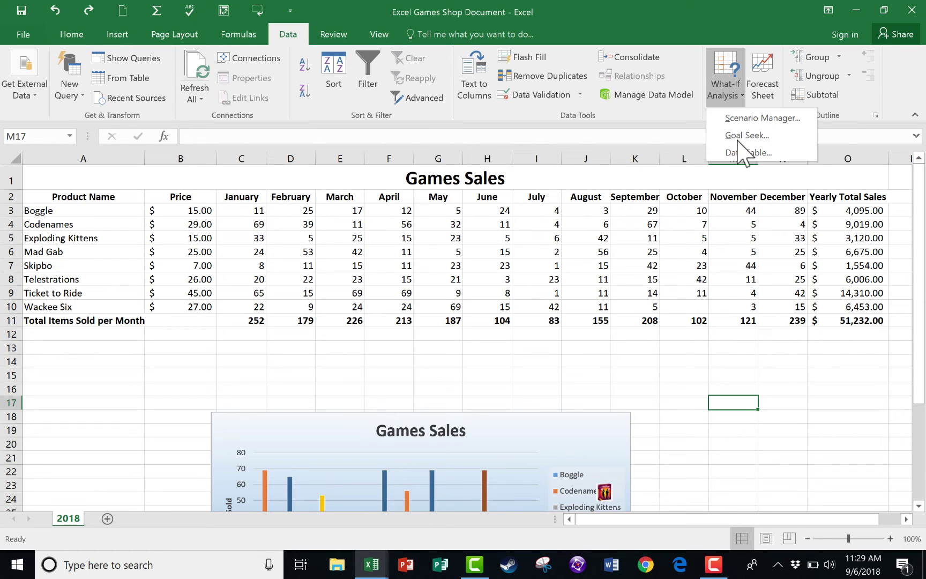
left_click(745, 135)
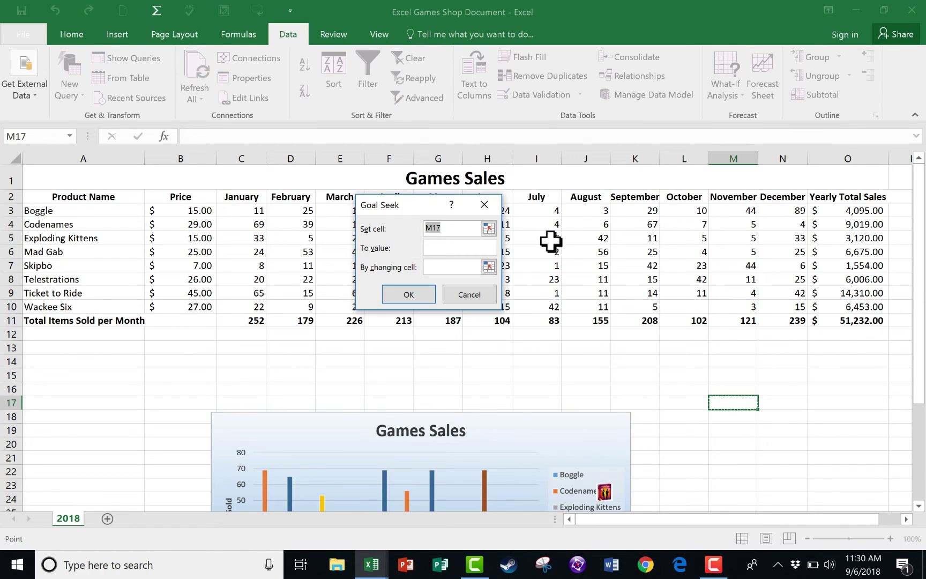
left_click(857, 322)
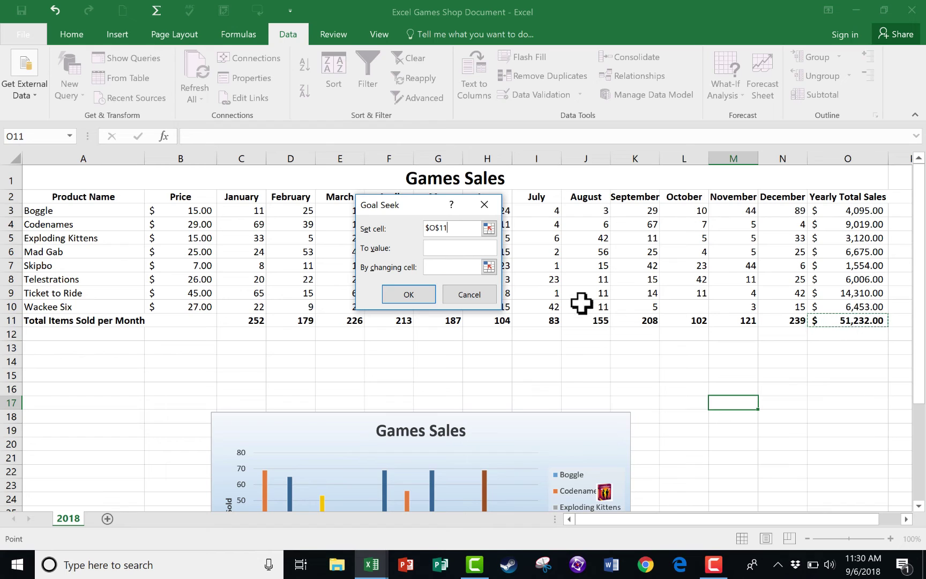
left_click(463, 247)
type("20")
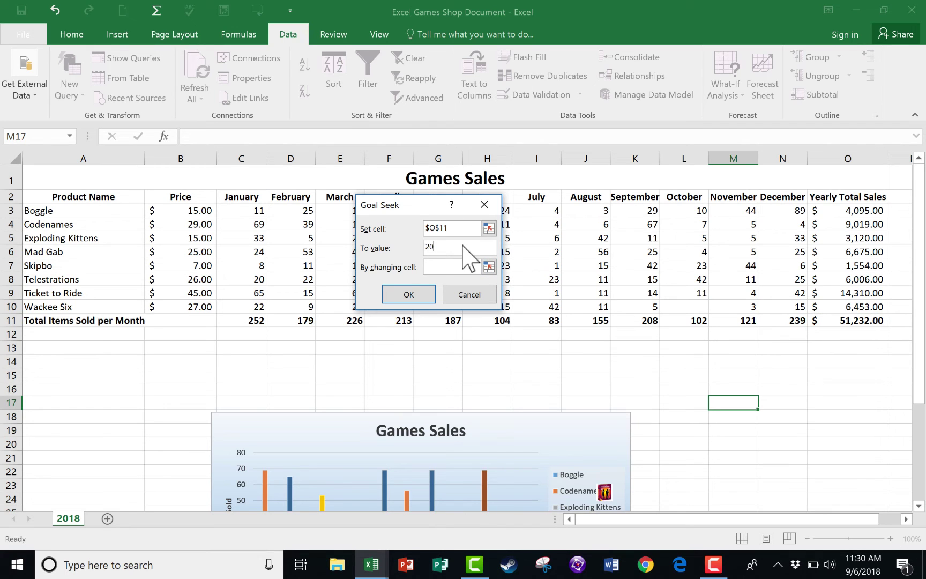
type("0000")
key("Tab")
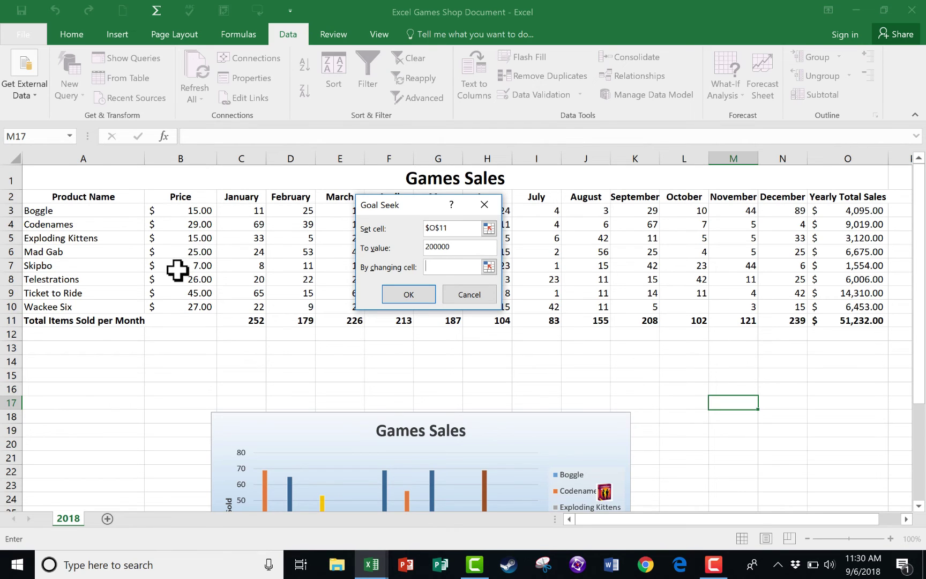
left_click(203, 266)
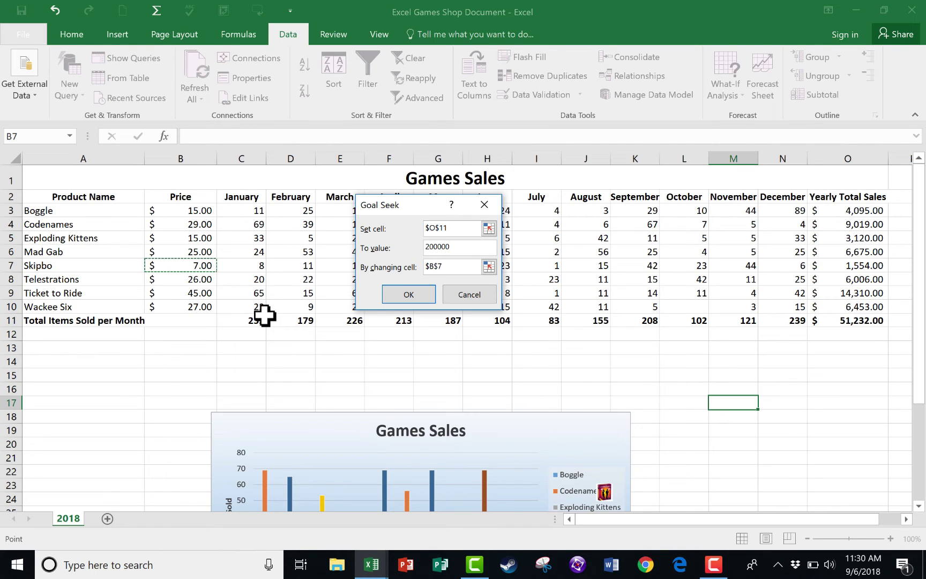
left_click(422, 297)
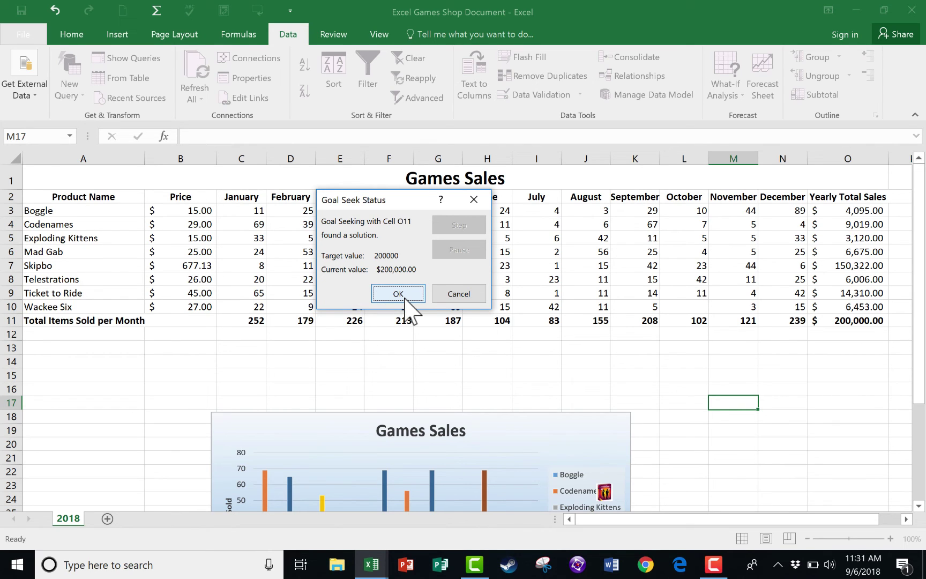
left_click(405, 298)
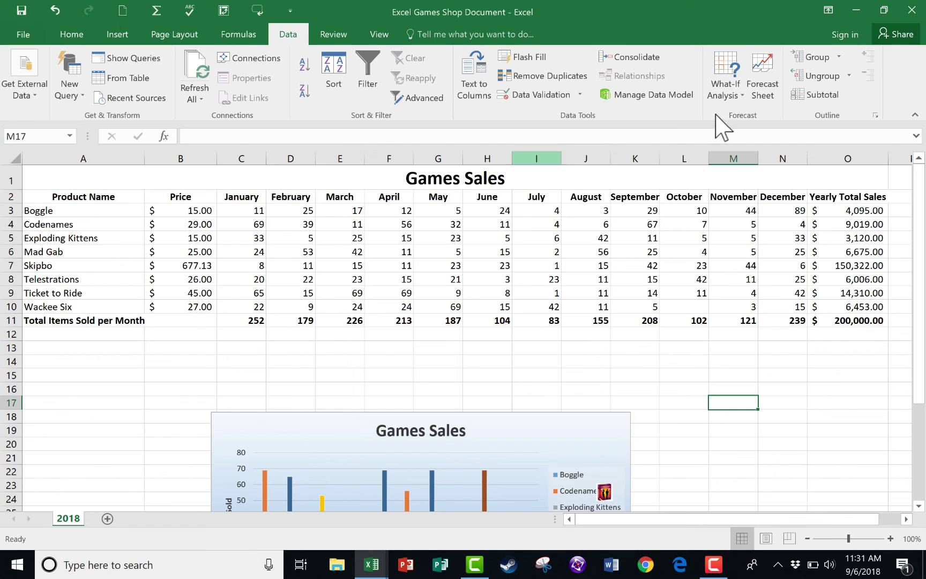
left_click(741, 105)
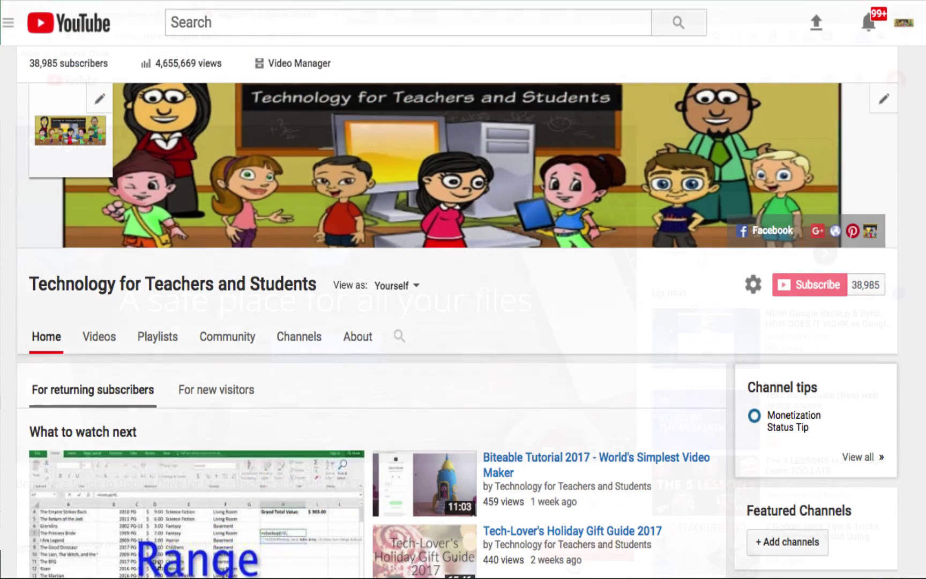
Subscribe to Technology for Teachers and Students and set the bell to all notifications.
left_click(559, 547)
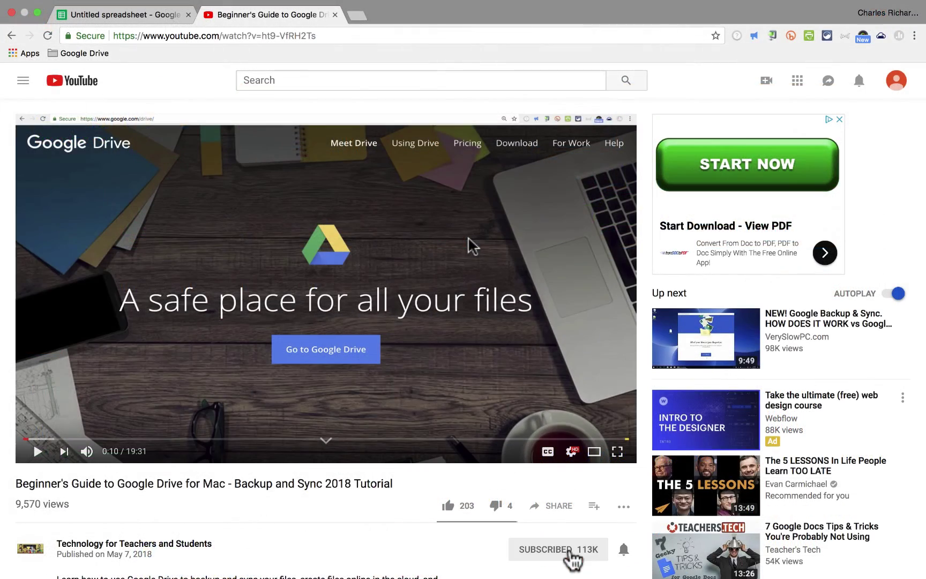
scroll(643, 563, "down", 5)
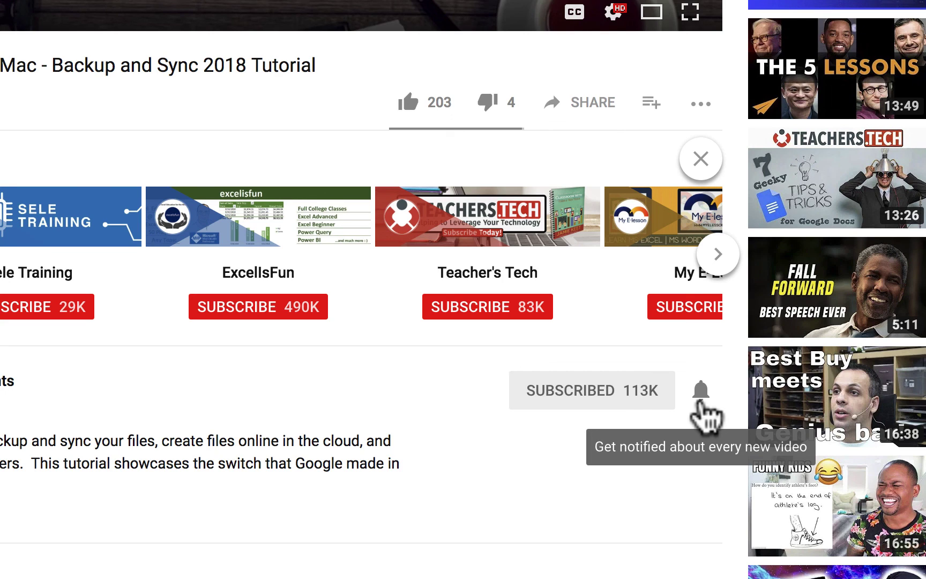
left_click(699, 394)
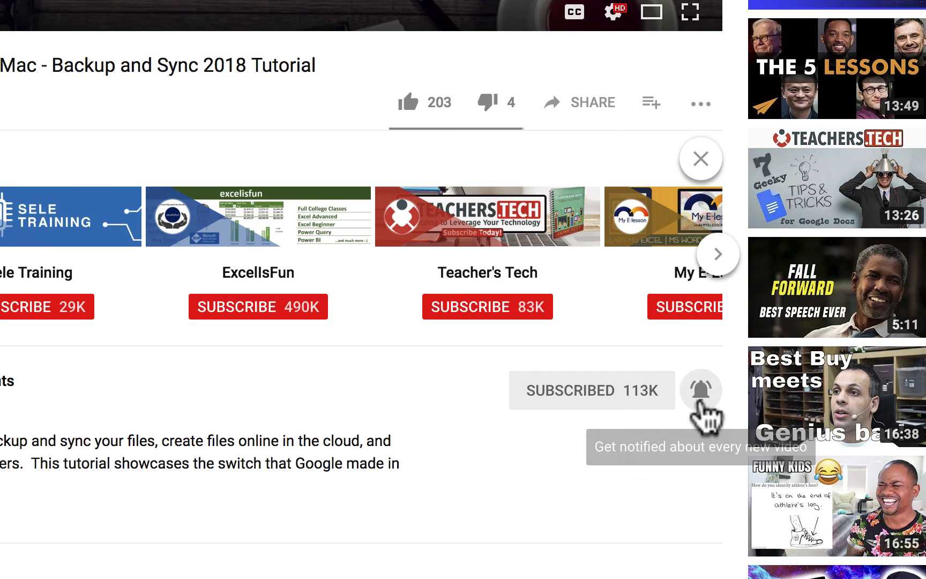